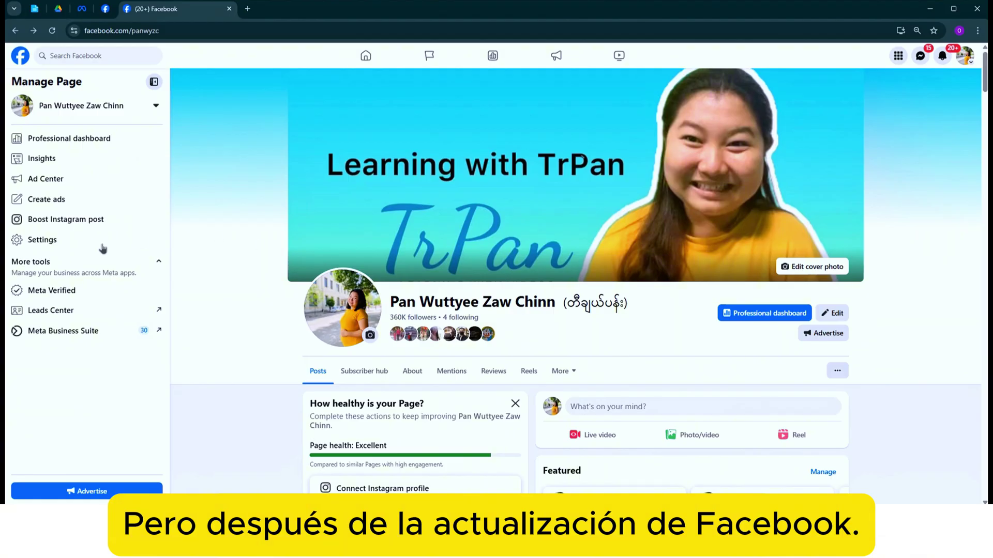
Open Meta Business Suite for the Page in a new tab and view its Monetization overview
right_click(136, 332)
left_click(165, 346)
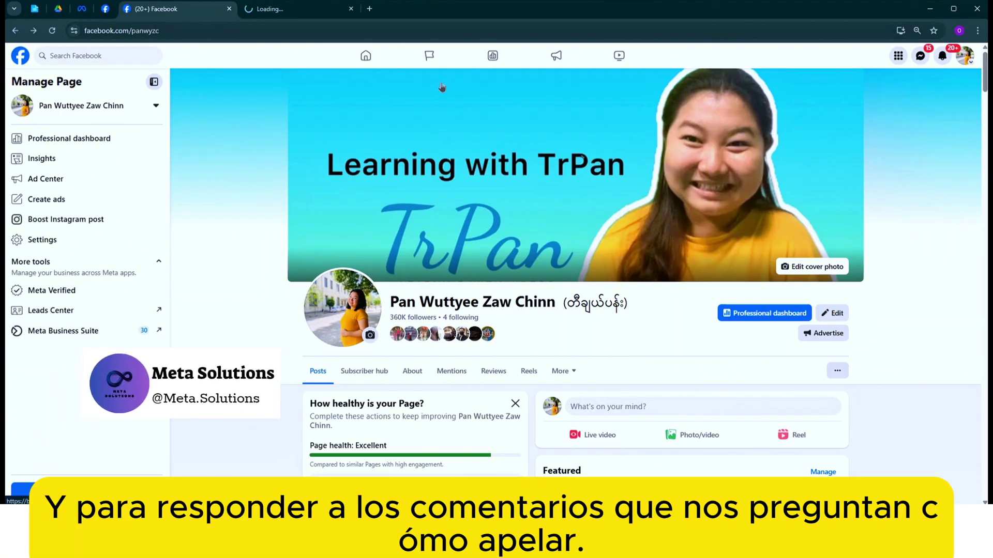
left_click(296, 14)
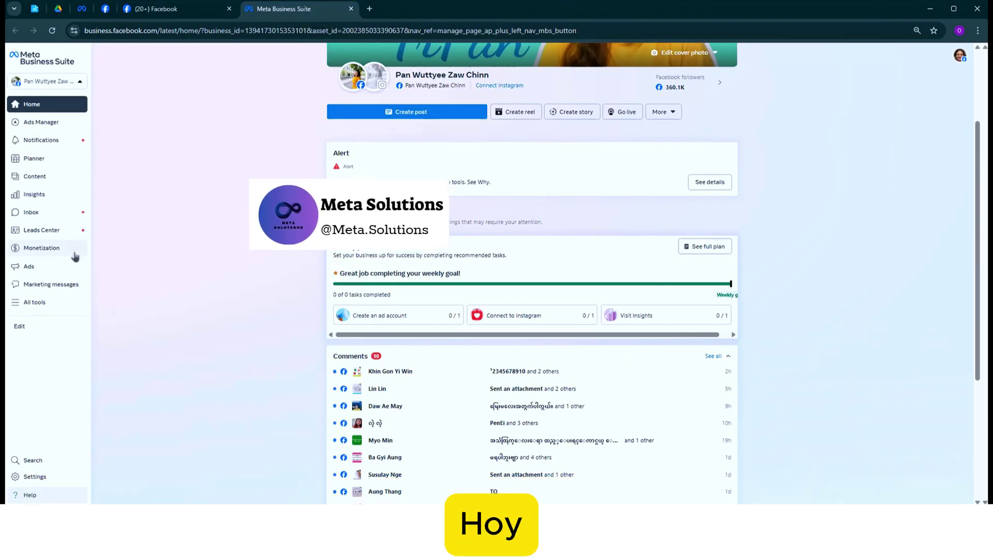
left_click(45, 249)
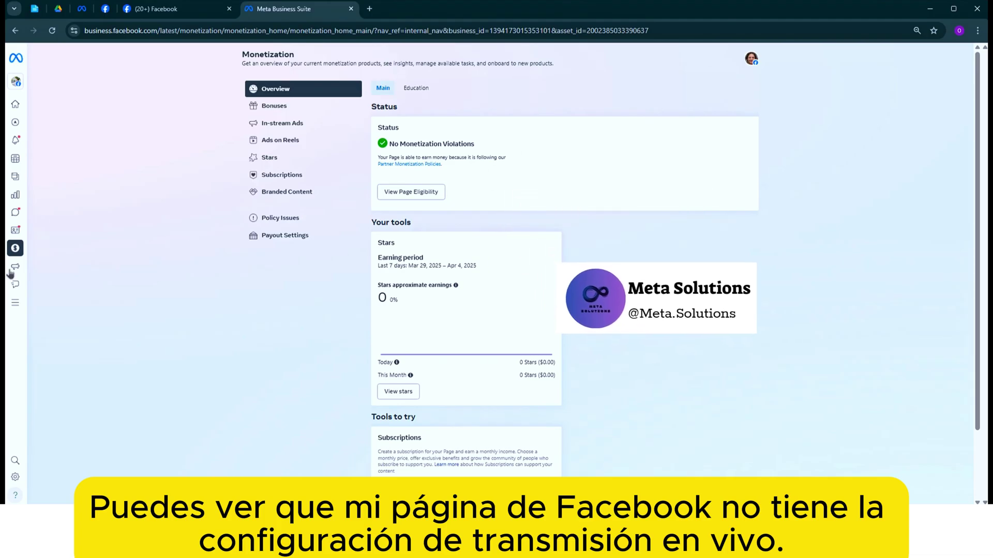
Search all Business Suite tools for "rights" and close the tool list
left_click(22, 305)
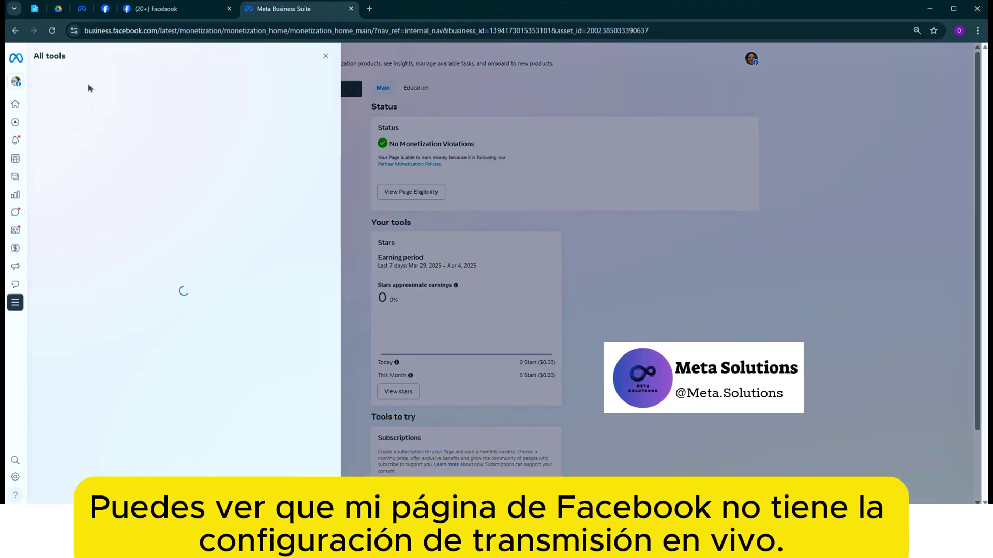
left_click(106, 82)
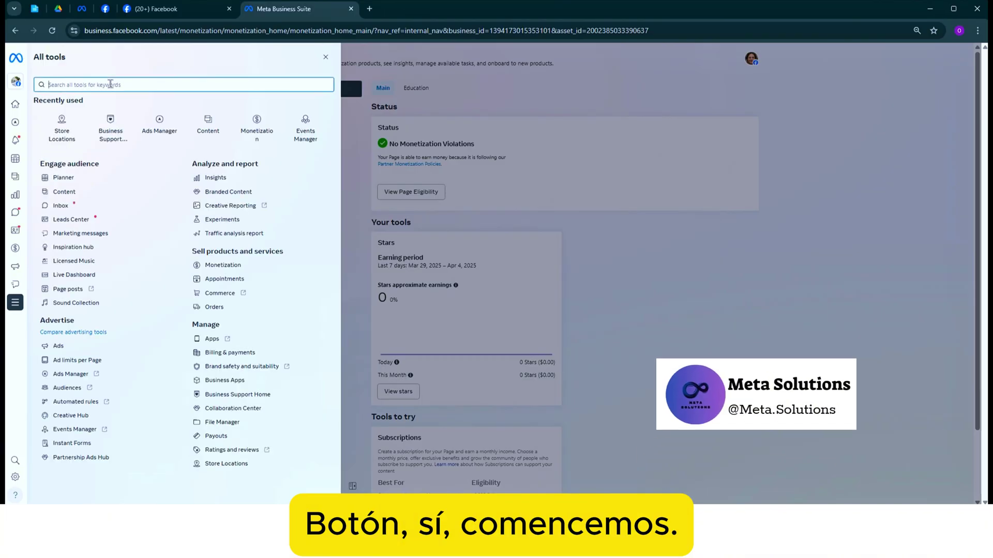
type("right")
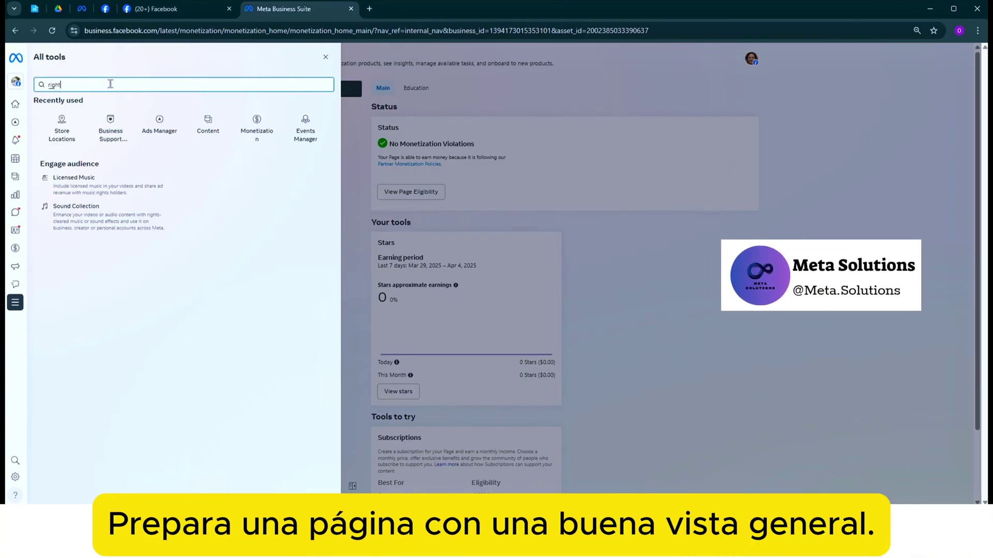
type("s")
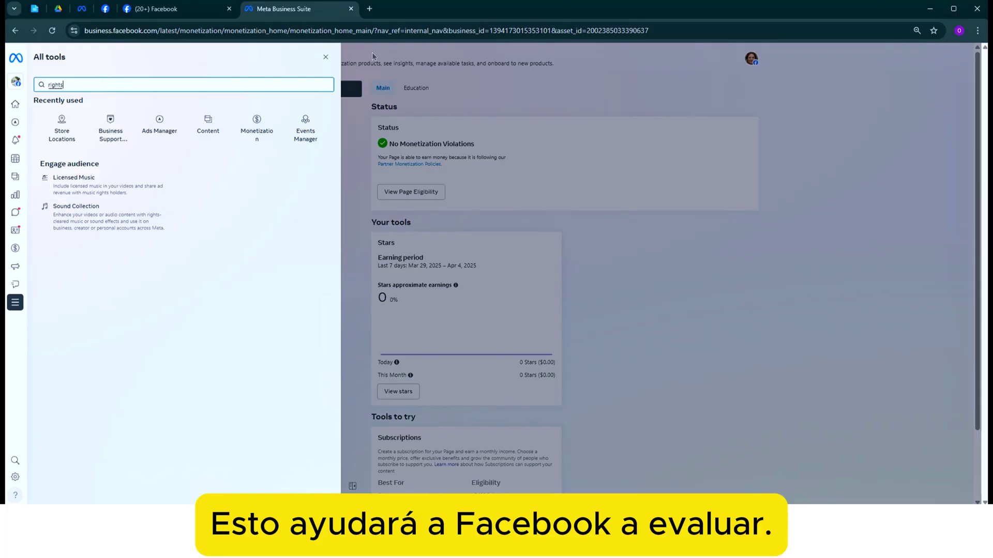
left_click(326, 57)
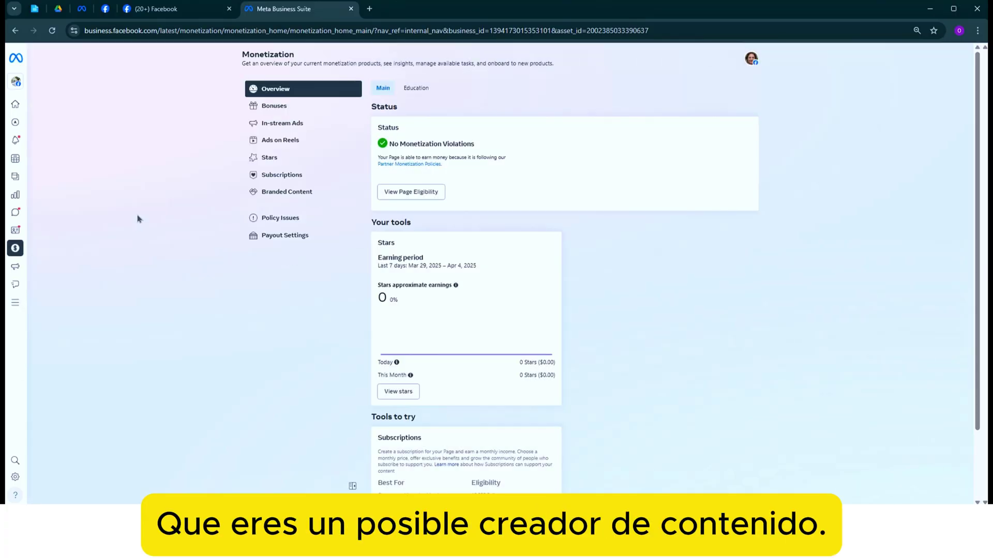
Download 1.Apply For Rights Manager New 2025.zip from Google Drive
left_click(56, 16)
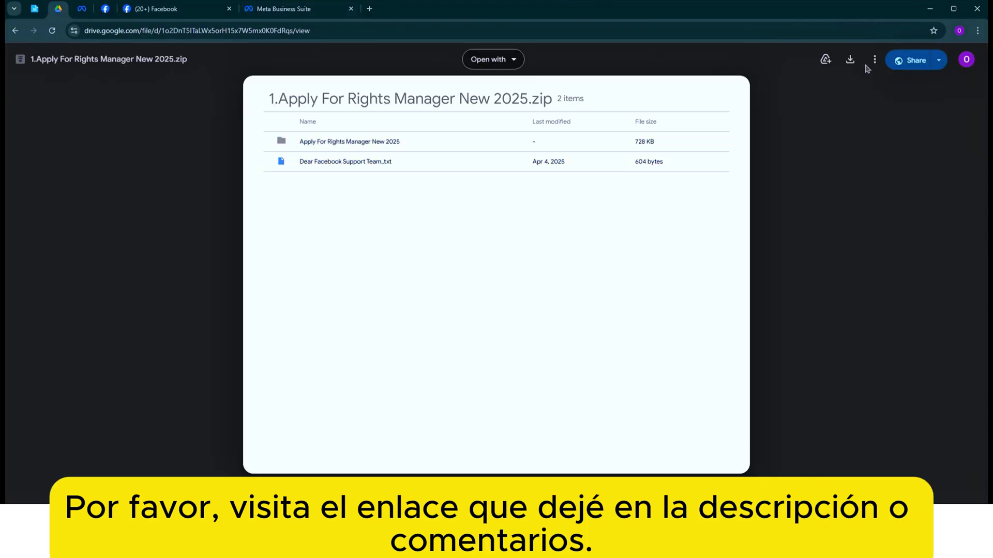
left_click(851, 60)
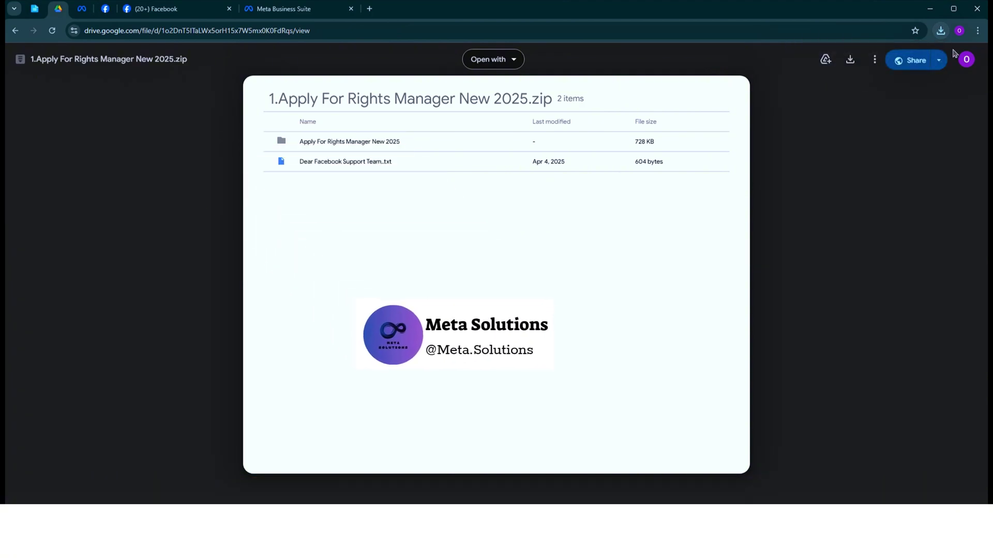
Open Chrome's extension management page and turn on Developer mode
left_click(978, 30)
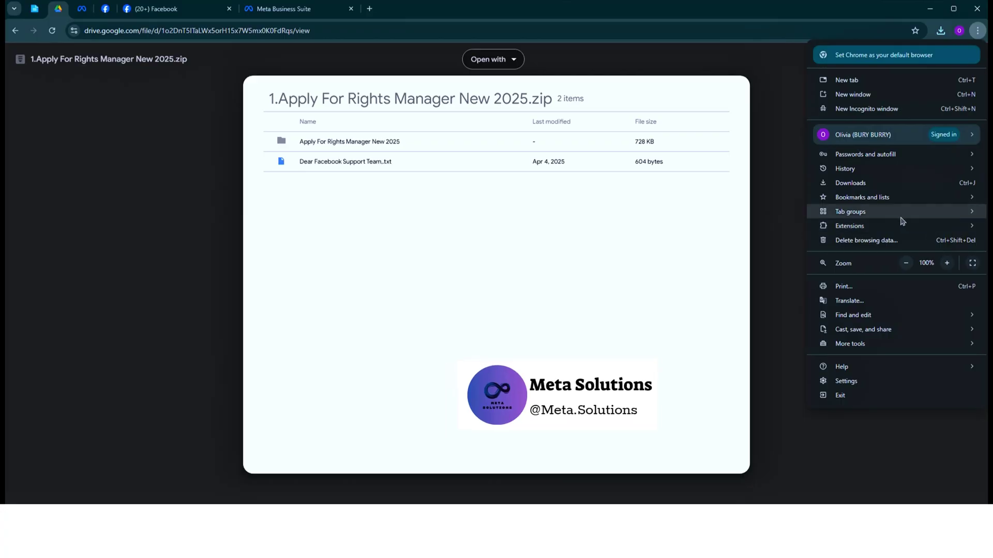
mouse_move(819, 228)
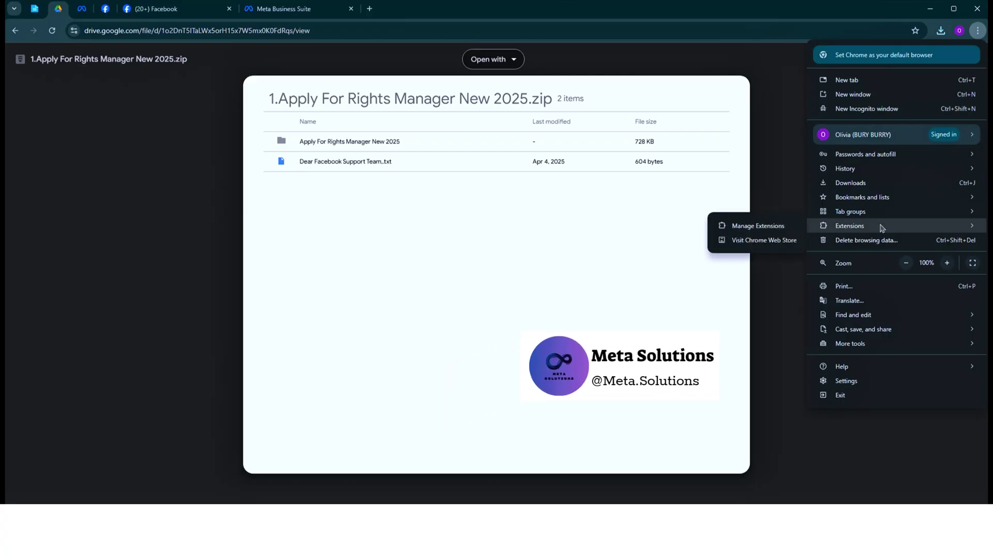
left_click(745, 232)
left_click(745, 233)
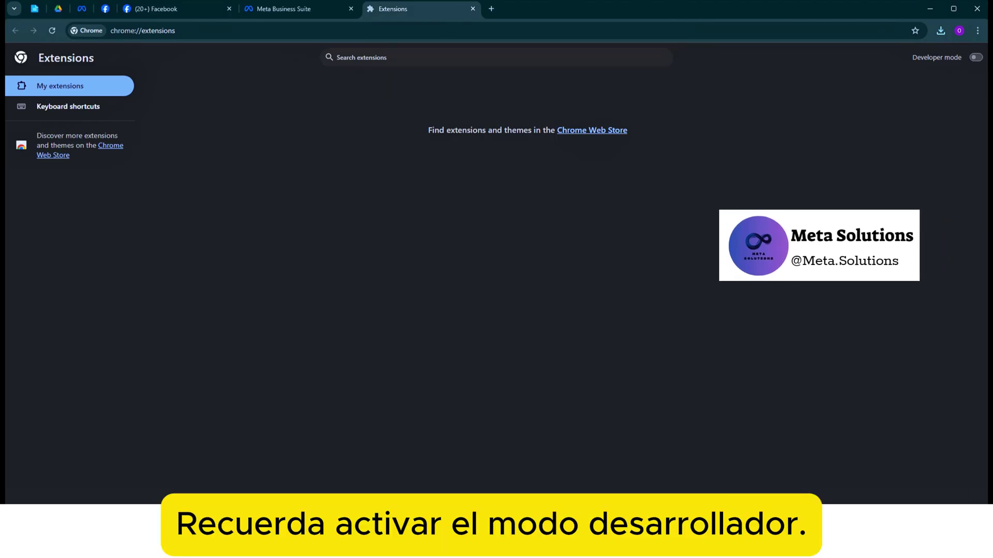
left_click(975, 58)
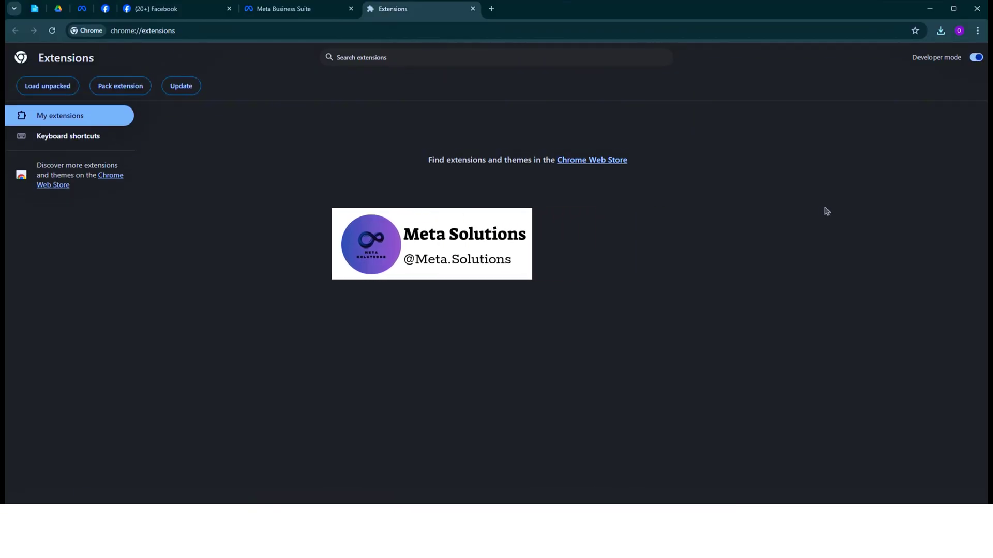
Show the downloaded 1.Apply For Rights Manager New 2025 zip in its folder and extract it there with WinRAR
left_click(941, 32)
mouse_move(914, 77)
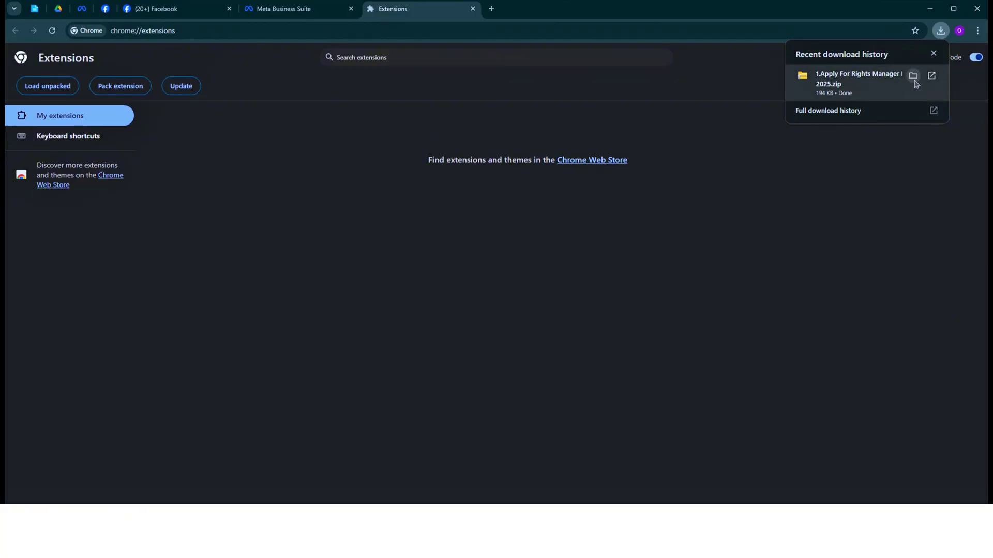
left_click(913, 76)
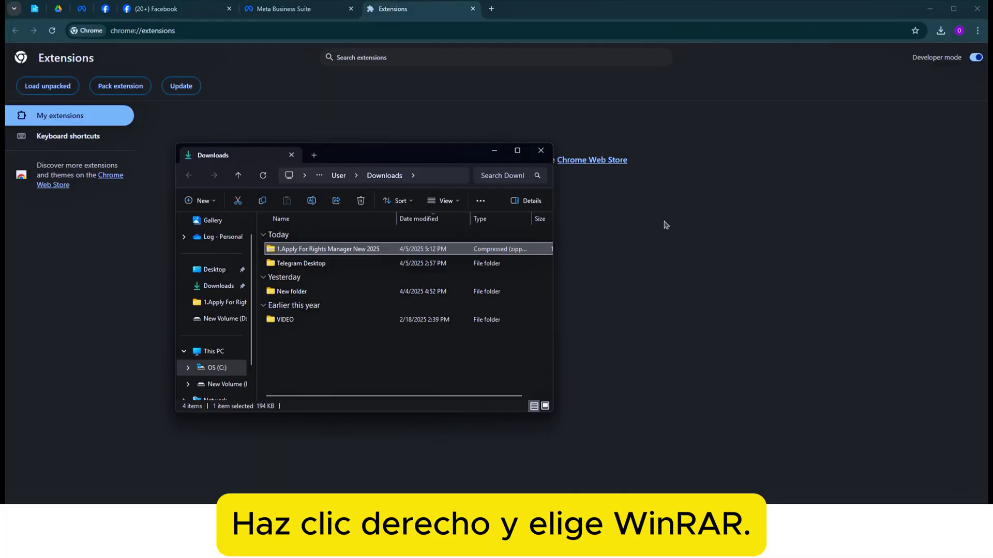
right_click(298, 250)
mouse_move(410, 413)
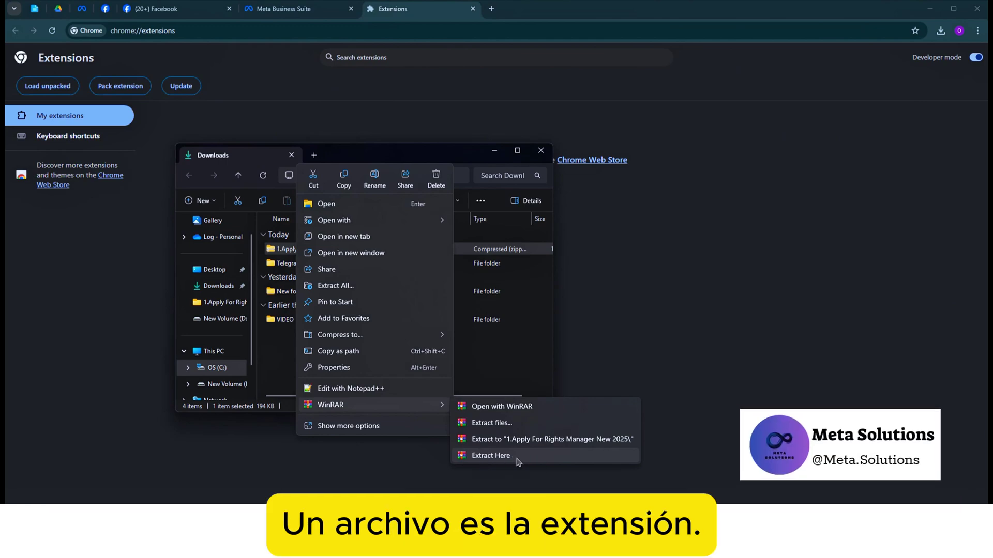
left_click(517, 456)
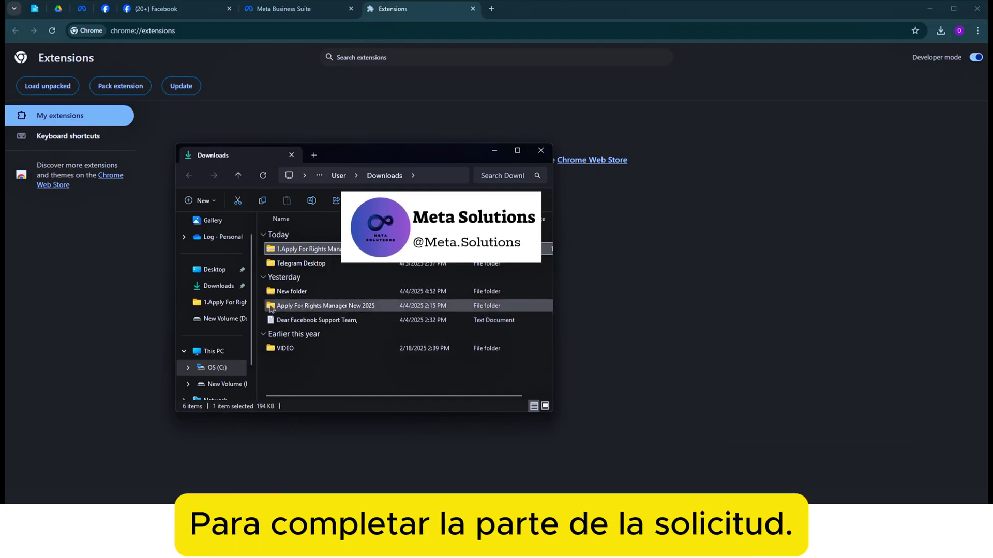
Install the extracted Apply For Rights Manager New 2025 folder as a Chrome extension and pin it
left_click_drag(273, 310, 642, 221)
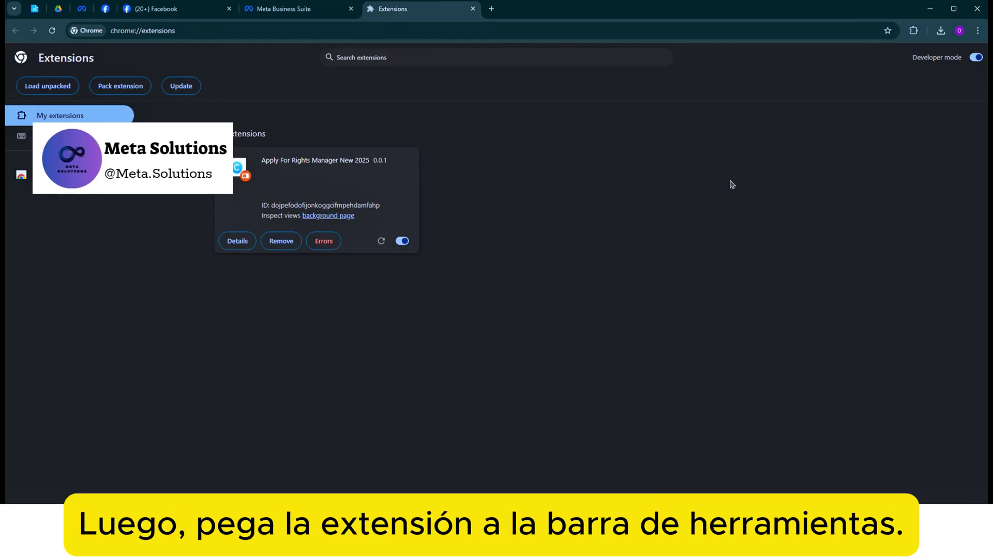
left_click(913, 31)
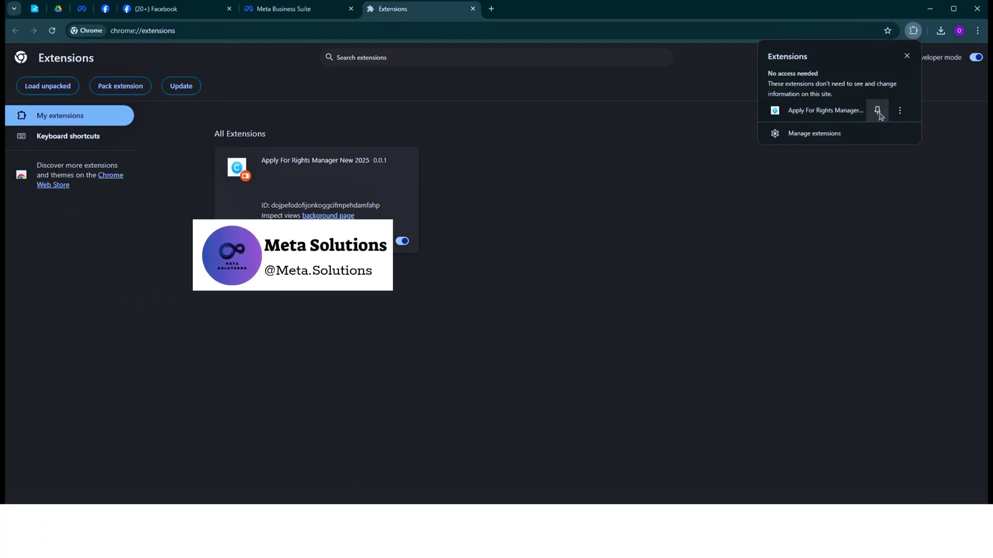
left_click(877, 110)
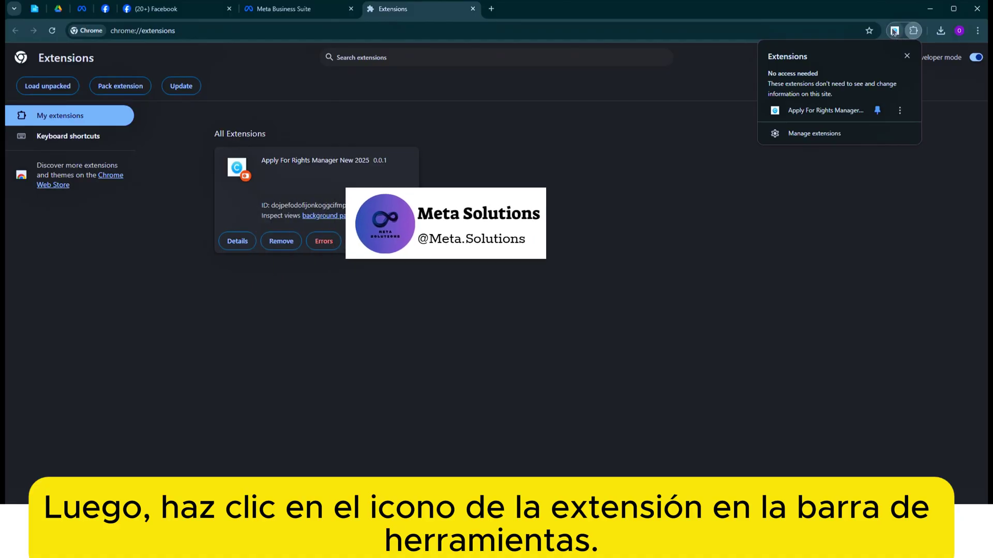
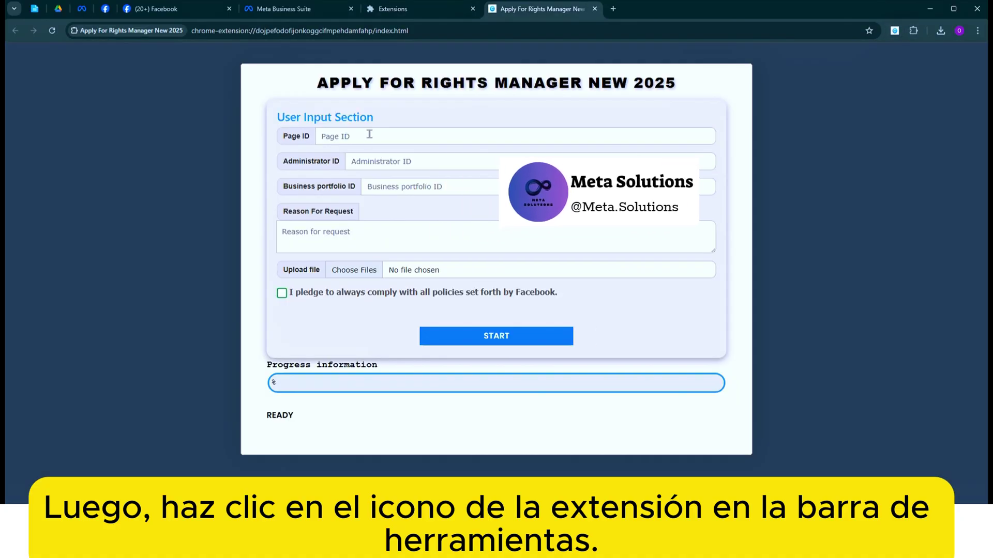
Copy the Page ID from the Facebook Page's transparency details into the extension form's Page ID field
left_click(145, 11)
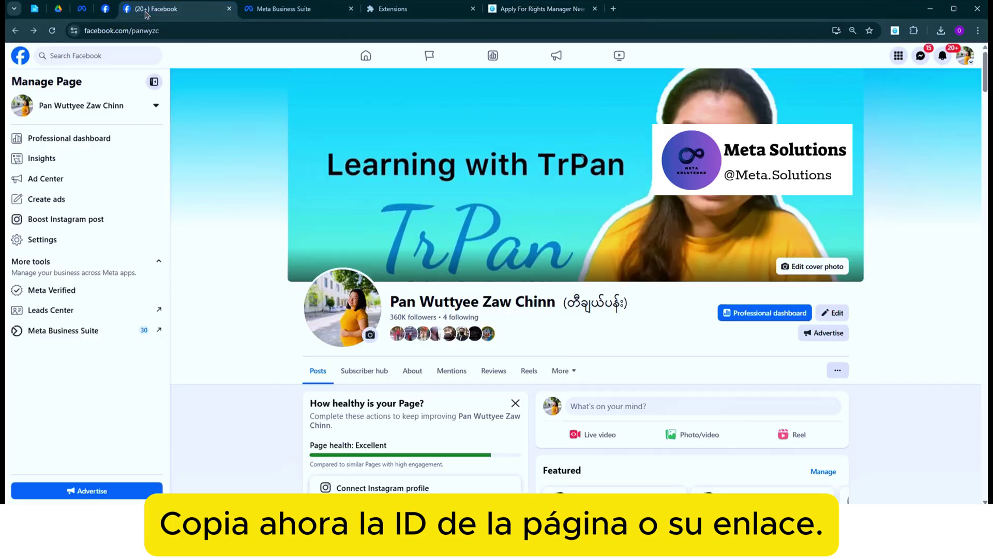
left_click(412, 371)
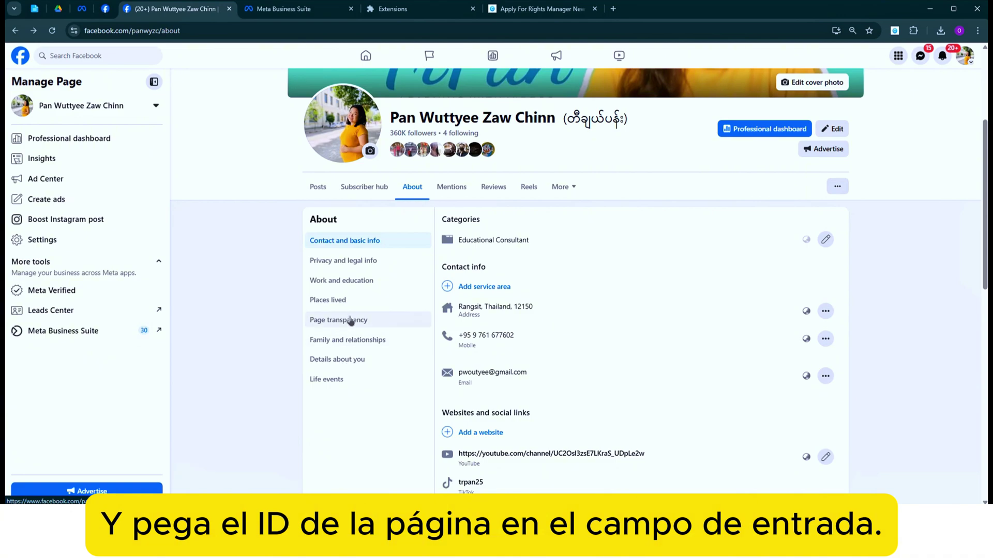
left_click(351, 321)
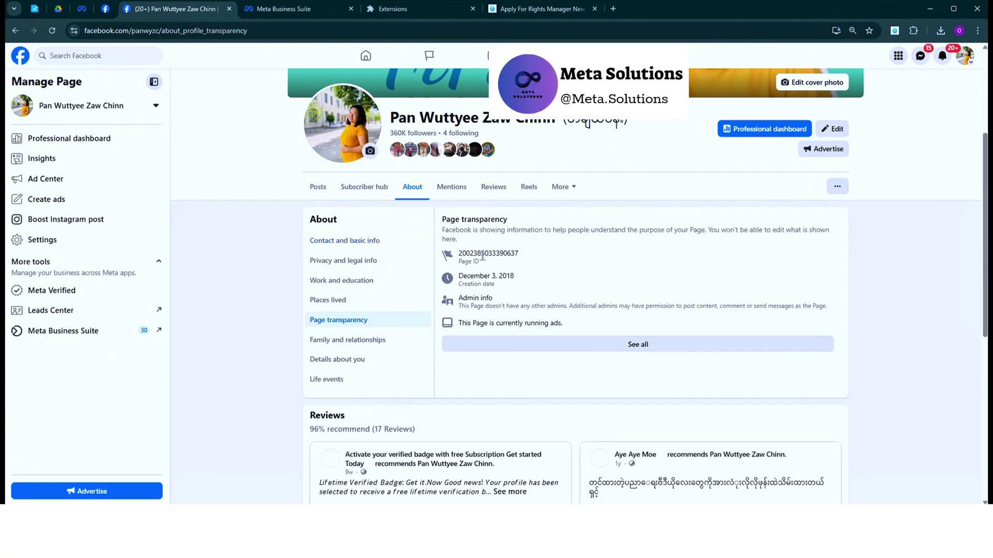
left_click(537, 9)
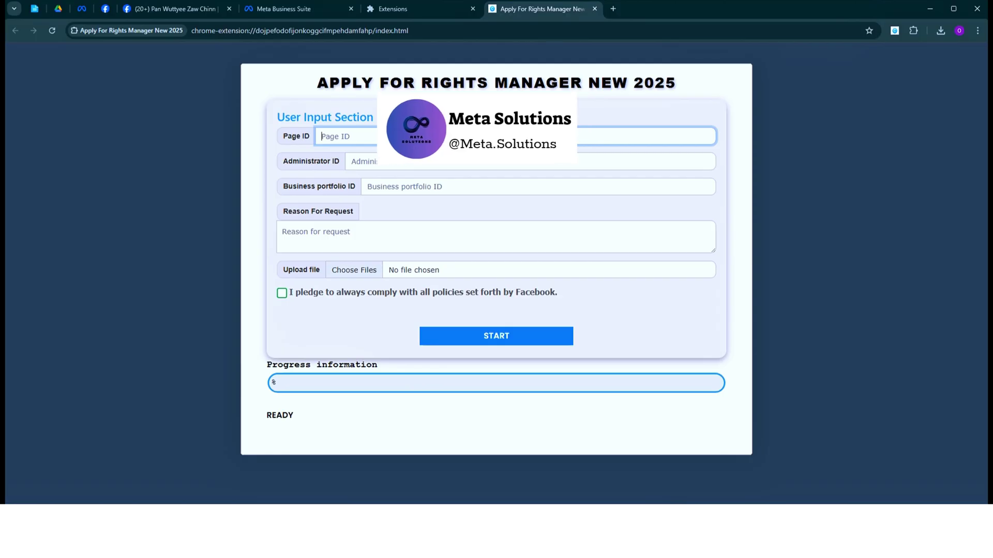
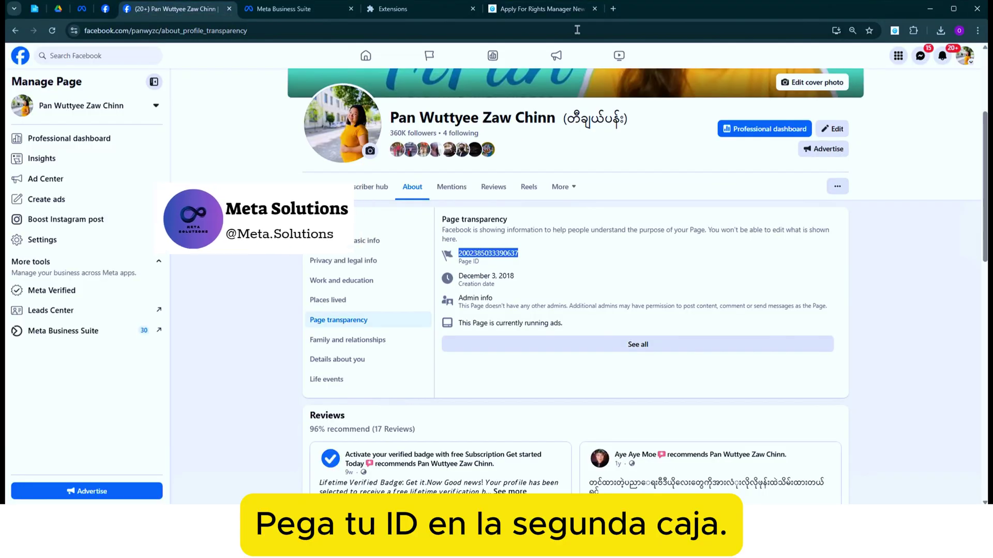
Copy the administrator's profile ID from the profile's web address and paste it into the Administrator ID field
left_click(965, 55)
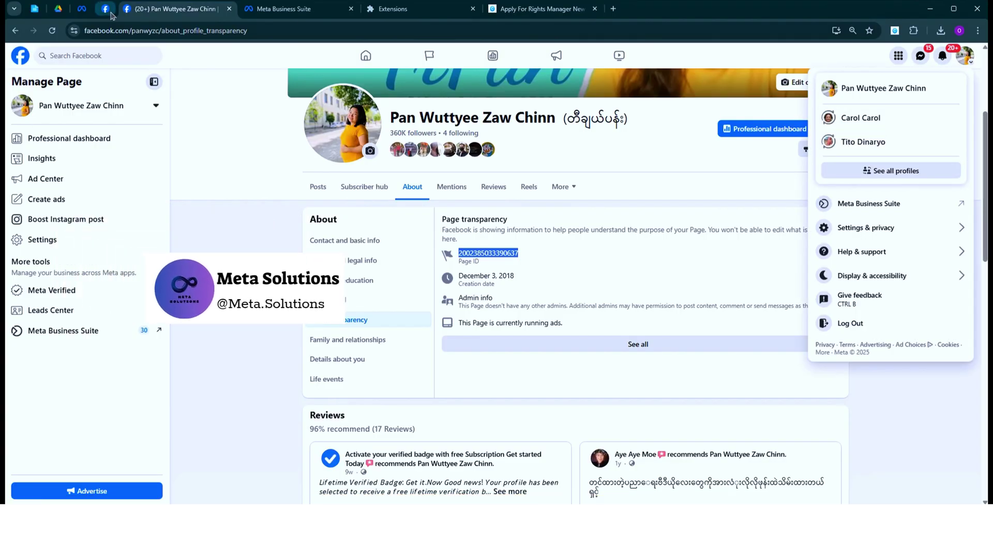
left_click(860, 119)
double_click(197, 30)
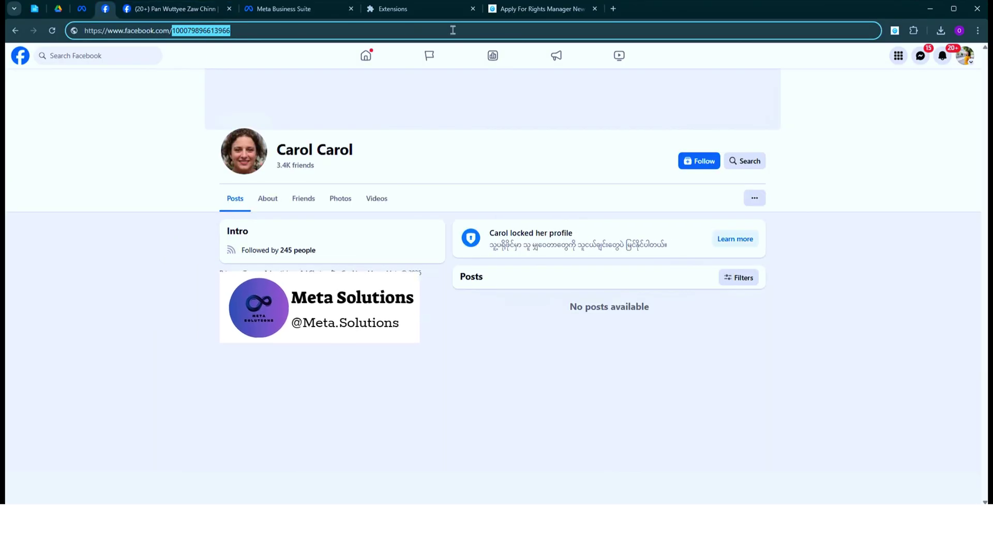
left_click(533, 9)
left_click(379, 162)
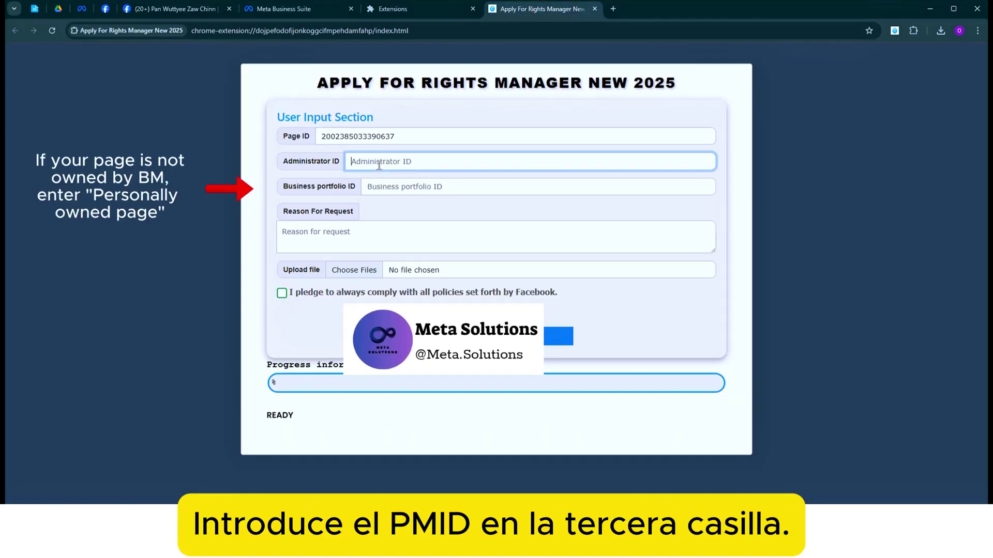
key("ctrl+v")
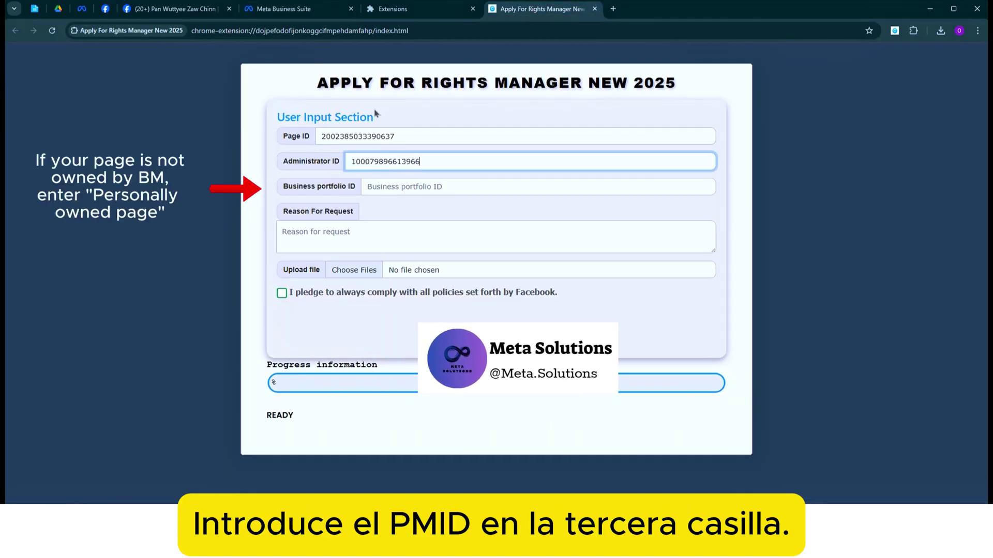
View the Page's Business portfolio access in the Page access section of its Facebook Page setup settings
left_click(283, 12)
left_click(176, 9)
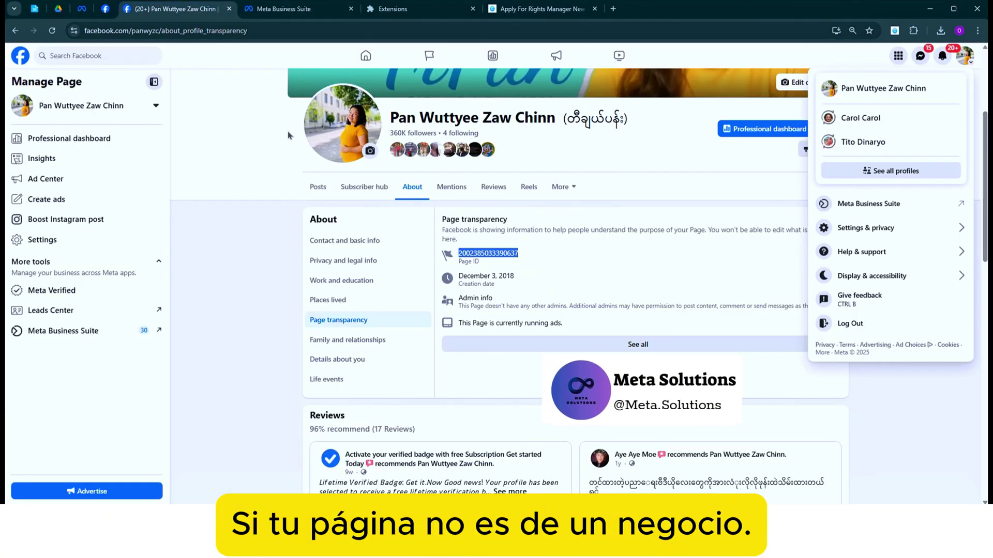
left_click(43, 240)
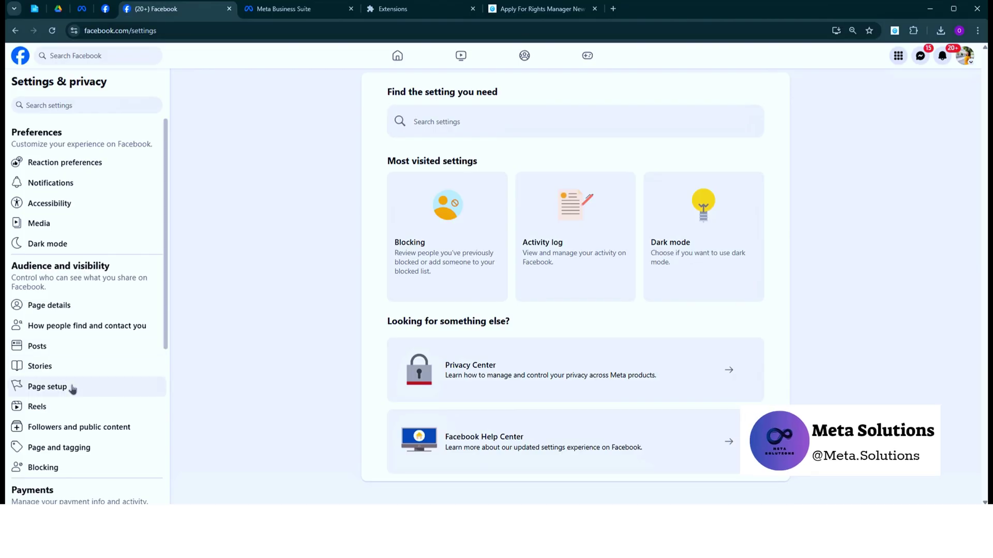
left_click(123, 380)
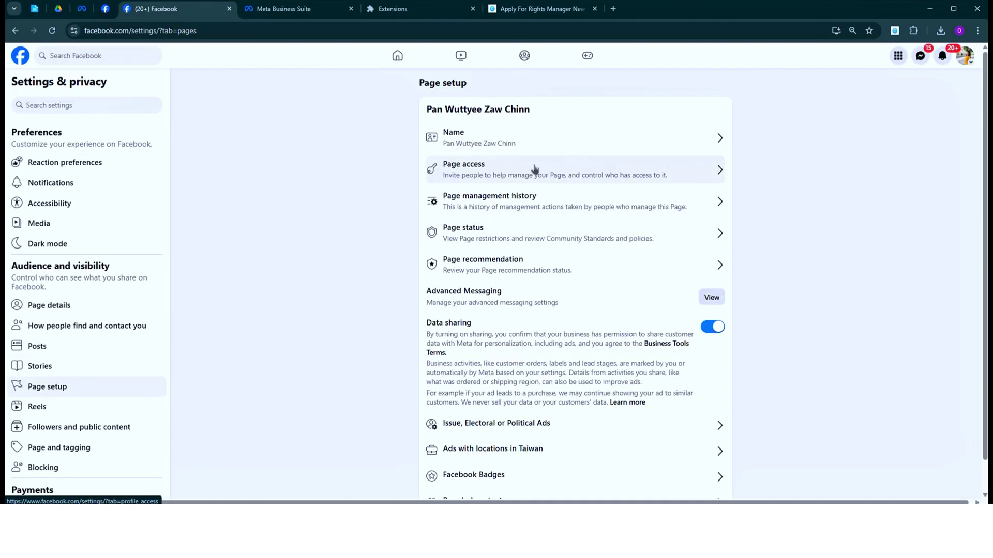
left_click(502, 171)
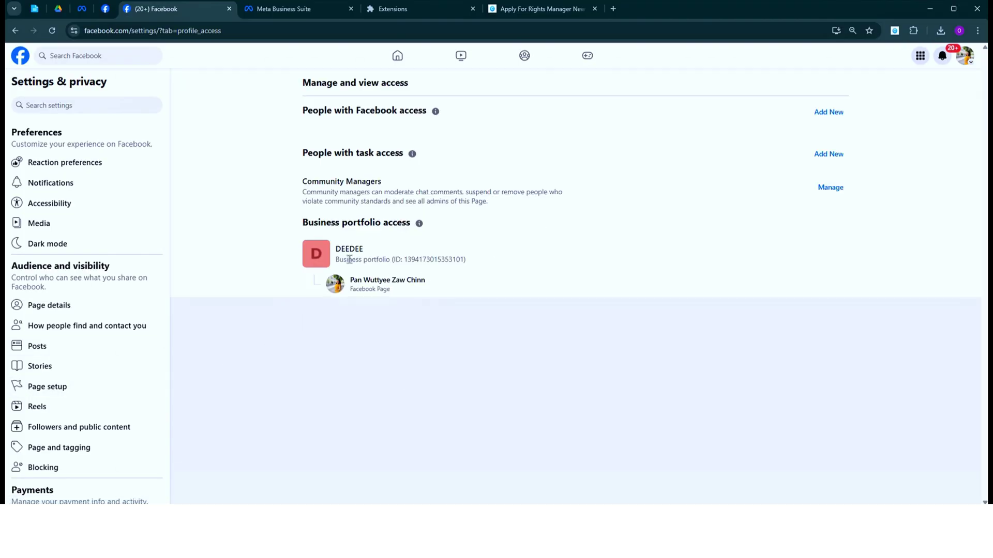
Copy the portfolio ID from Business portfolio info in the Meta business settings into the extension form's Business portfolio ID field
left_click(83, 9)
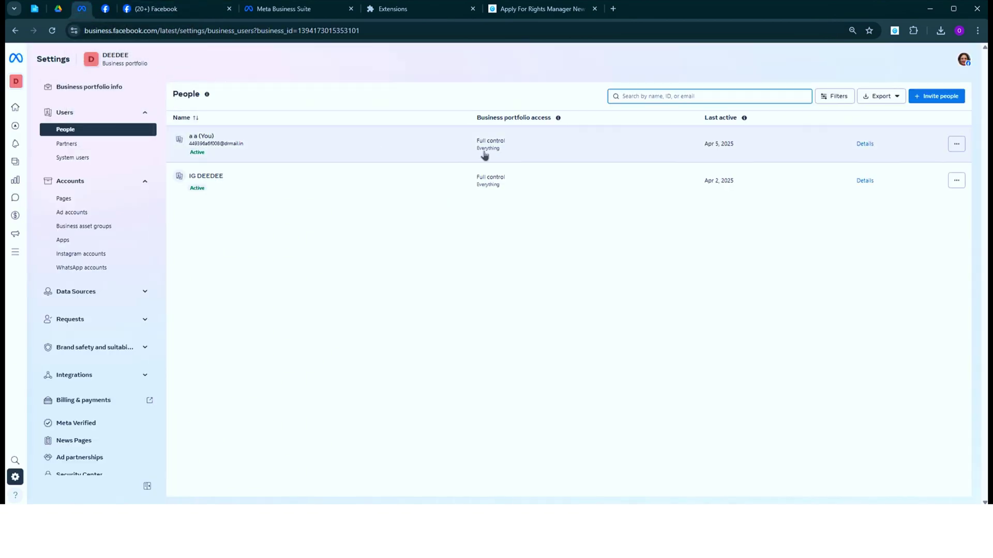
left_click(86, 90)
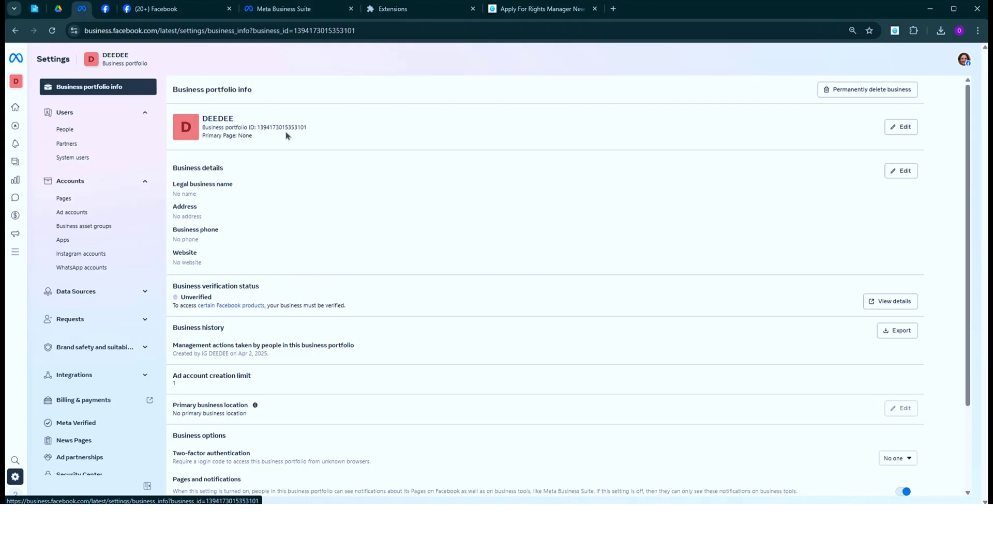
left_click(540, 9)
left_click(389, 183)
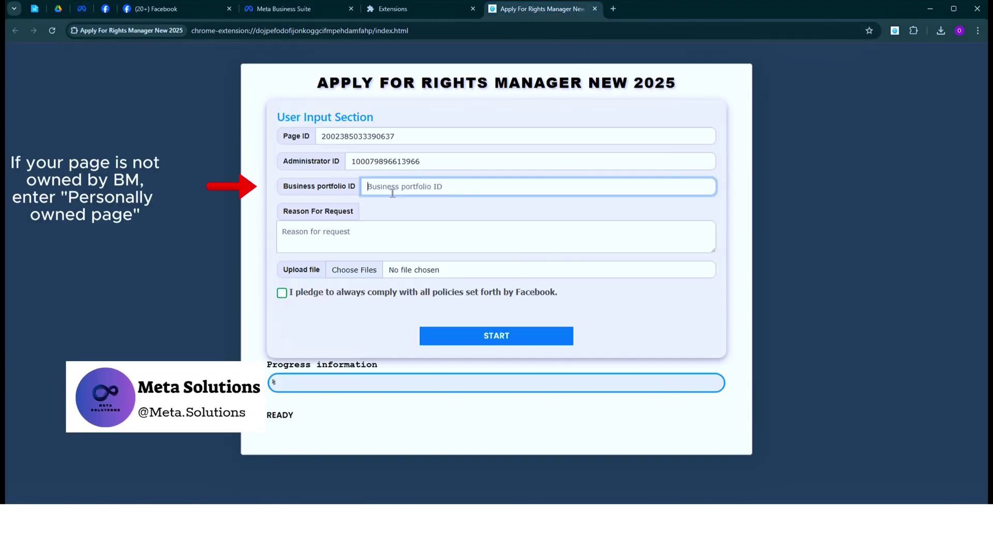
key("ctrl+v")
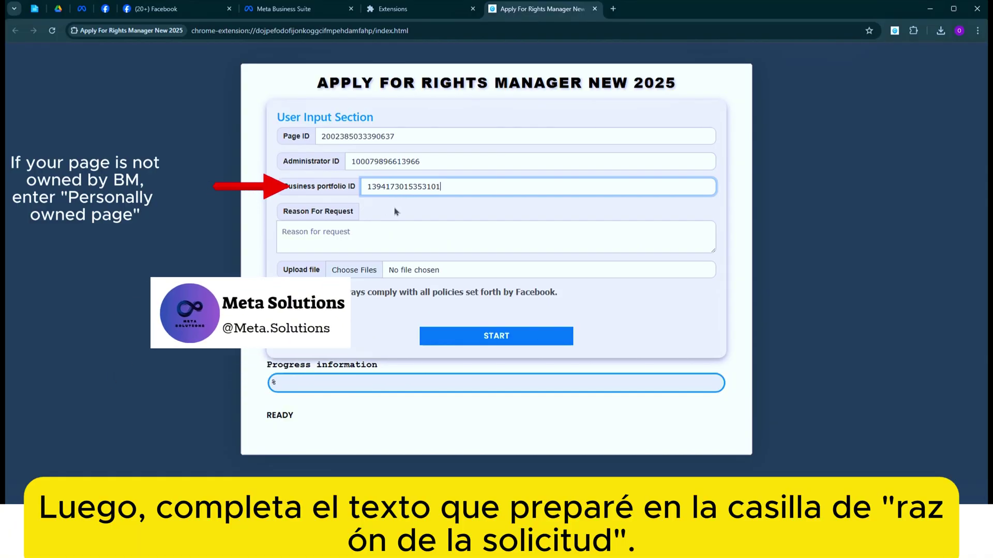
Copy the whole prepared support letter from the online notepad into the form's Reason For Request box and enlarge the box to fit it
left_click(407, 218)
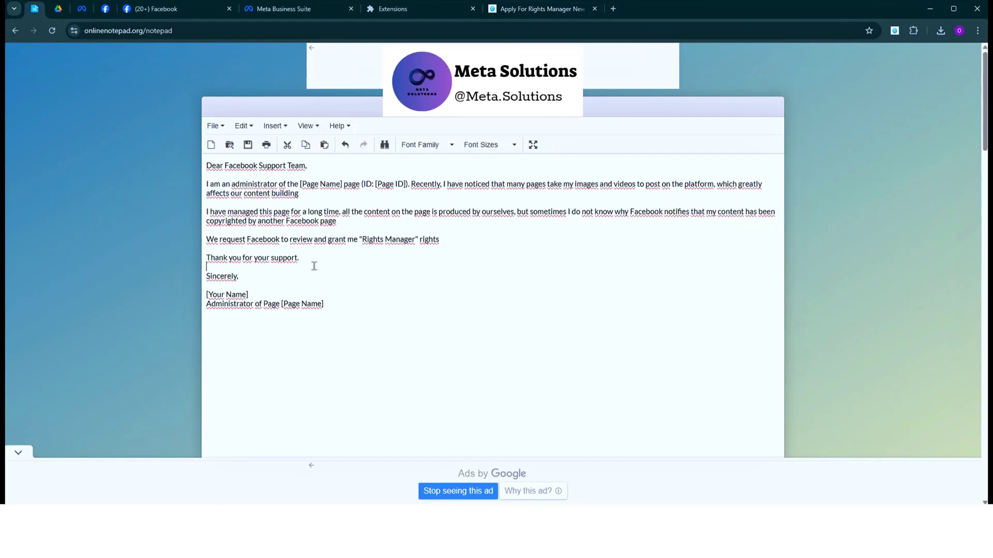
key("ctrl+a")
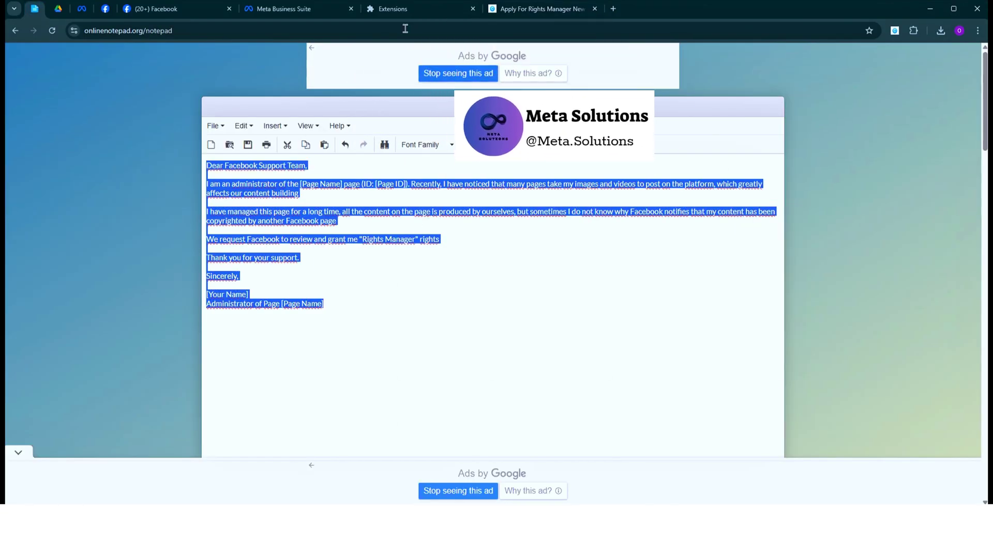
left_click(538, 9)
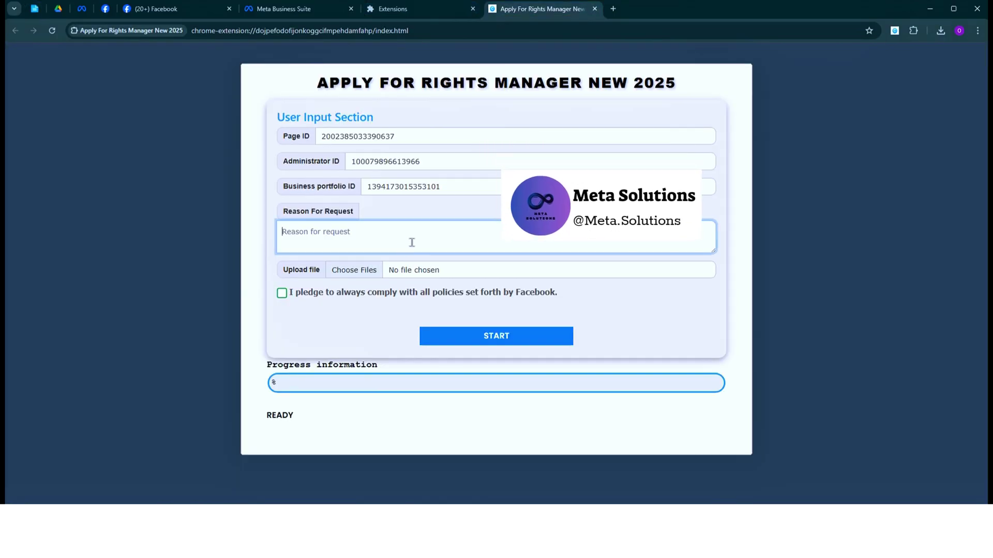
key("ctrl+v")
left_click_drag(714, 252, 713, 406)
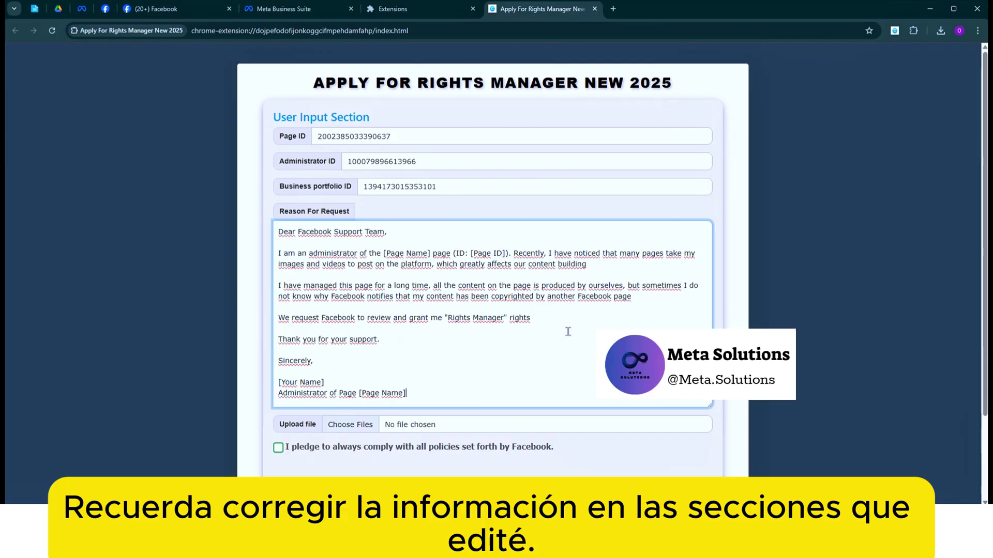
Replace the letter's [Page Name], [Page ID] and [Your Name] placeholders with the Page's name, its Page ID and the administrator's name
left_click(172, 17)
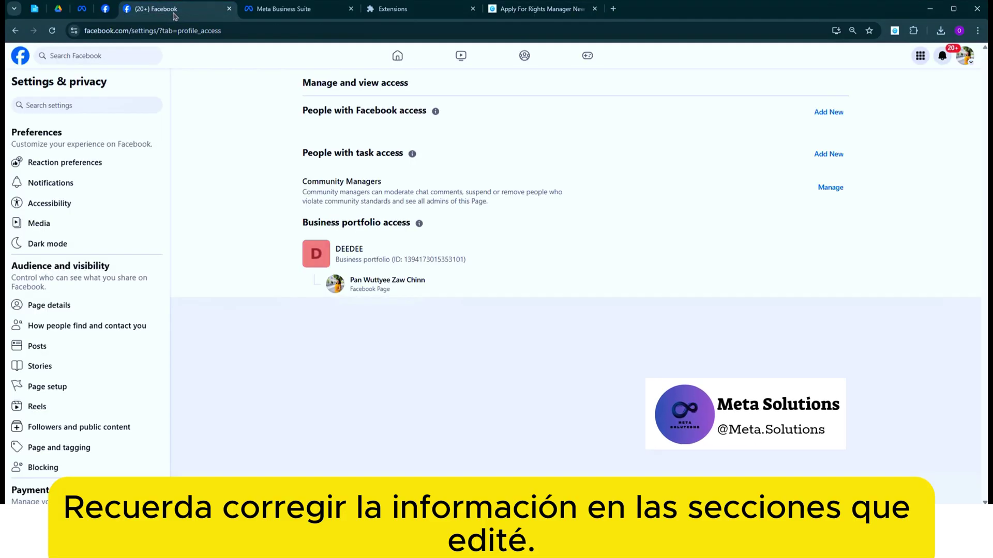
double_click(356, 279)
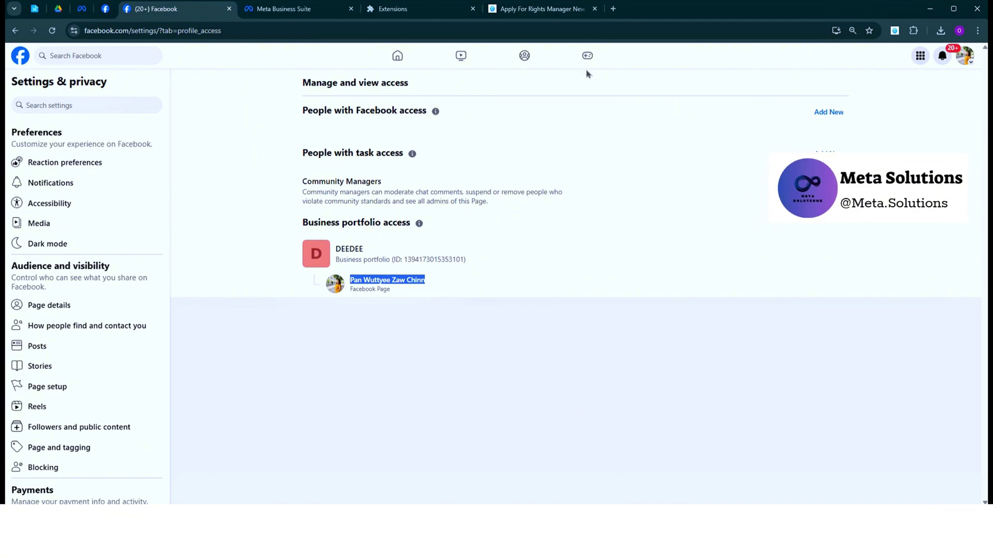
left_click(537, 16)
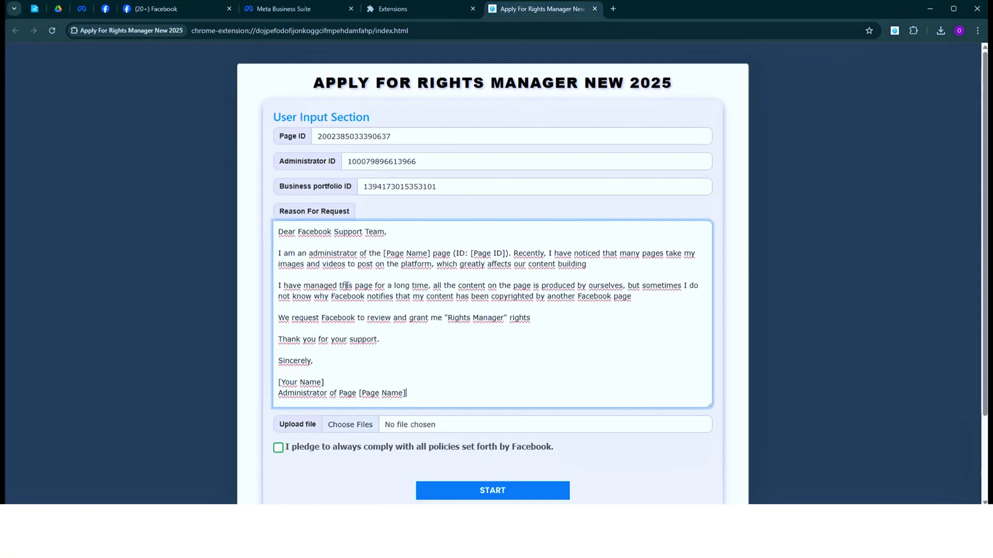
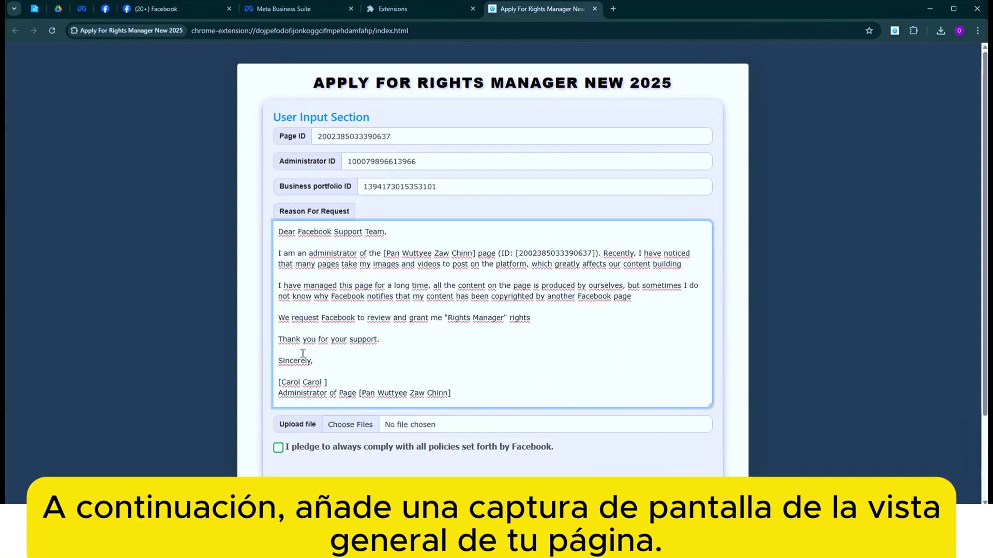
Open the Page's Insights overview in Meta Business Suite and capture a screenshot of the whole page
left_click(282, 14)
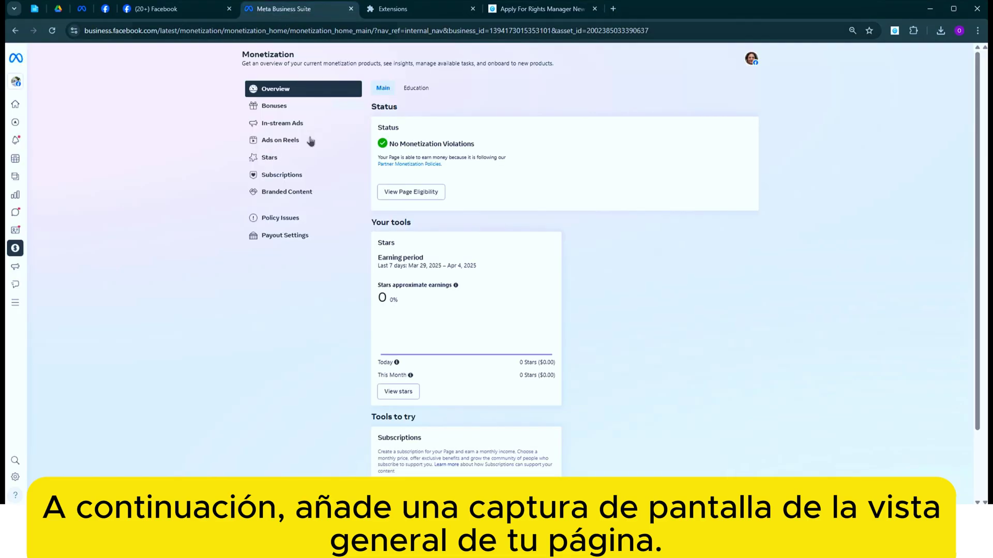
mouse_move(13, 214)
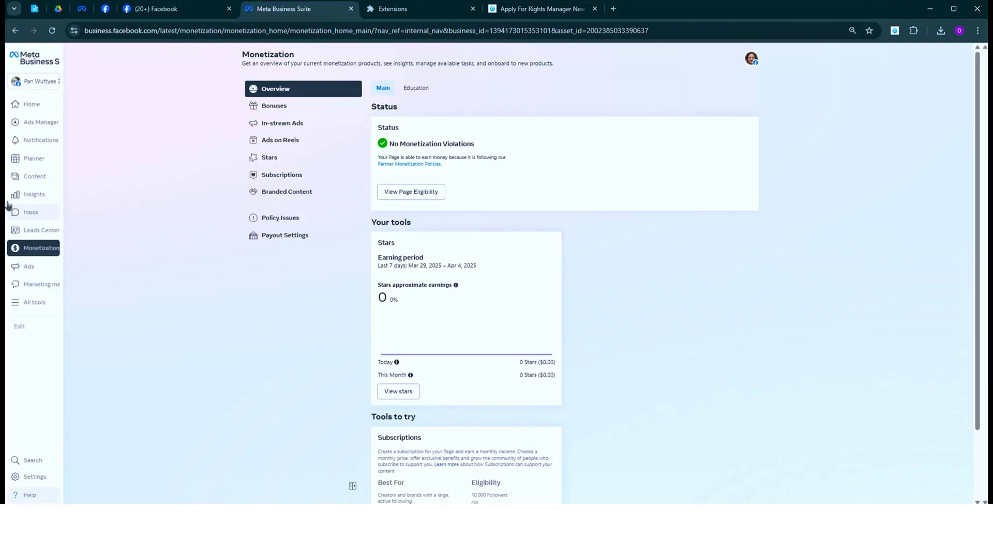
left_click(43, 200)
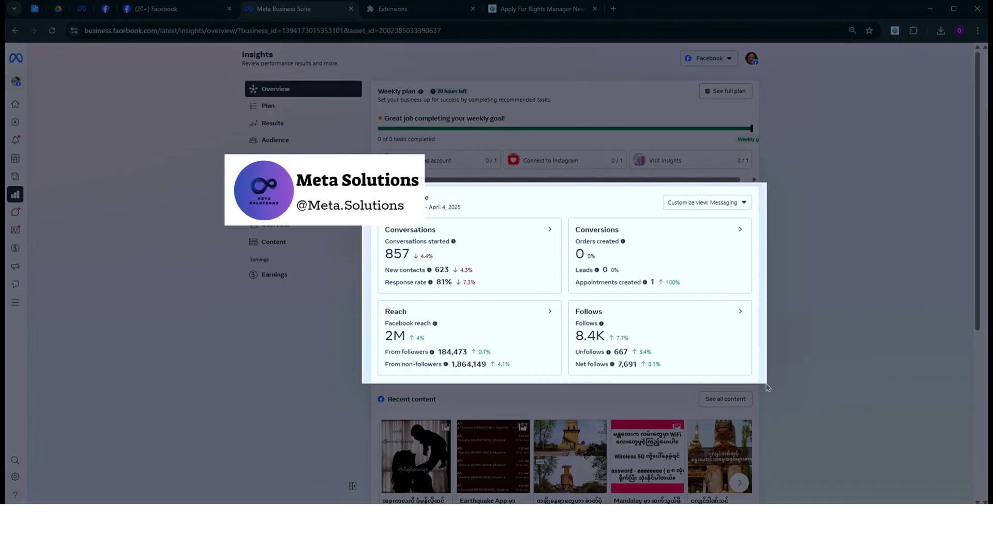
key("Print")
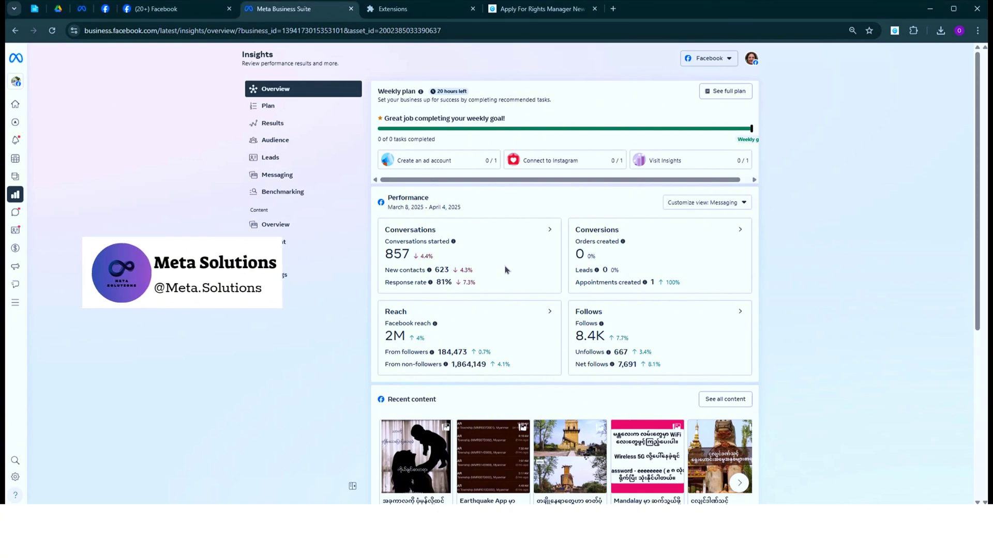
key("super+shift+s")
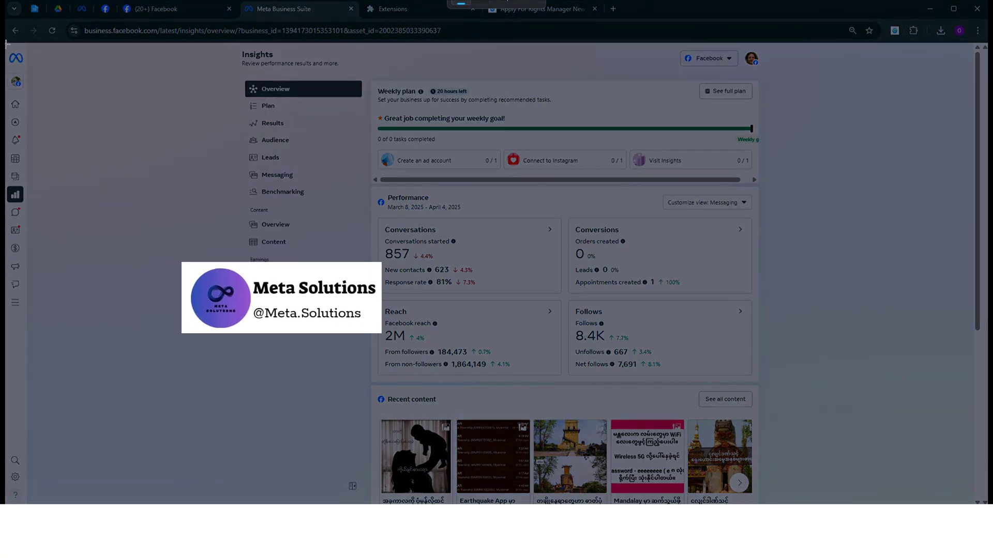
key("Escape")
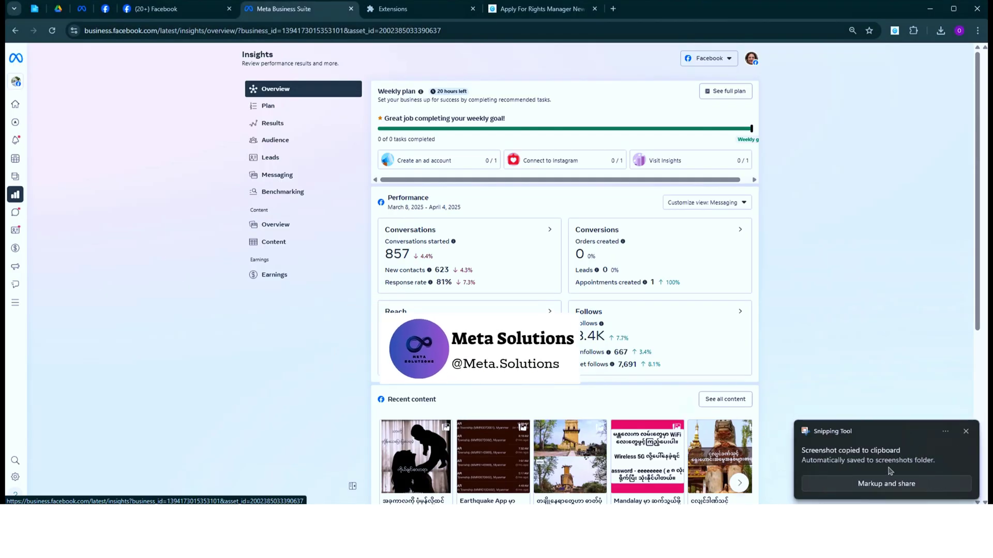
left_click(921, 462)
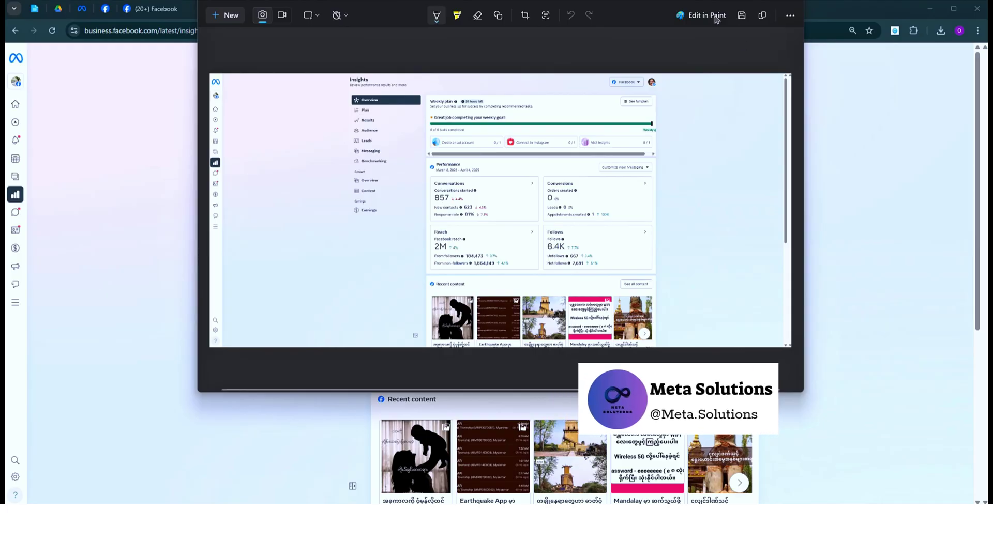
left_click_drag(706, 4, 716, 58)
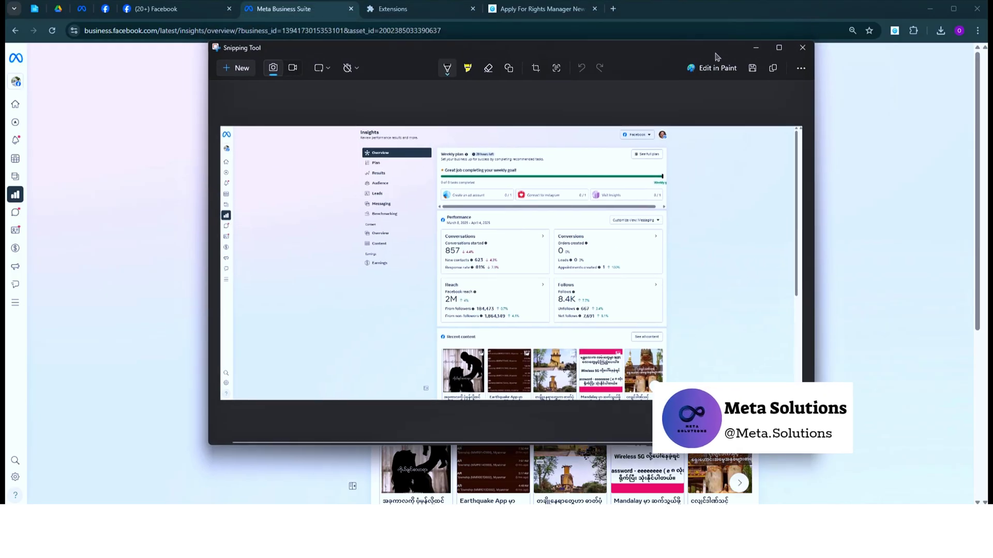
left_click(752, 69)
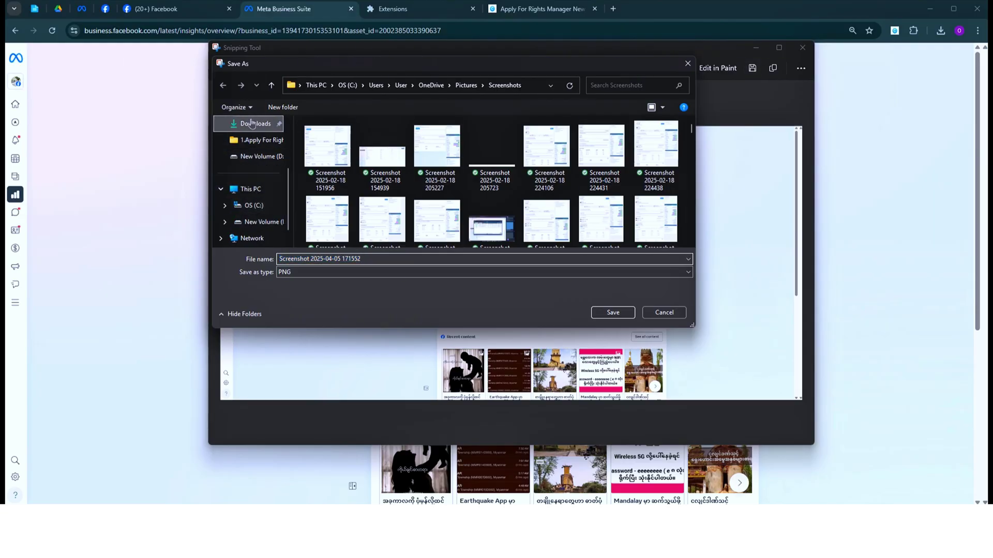
left_click(252, 123)
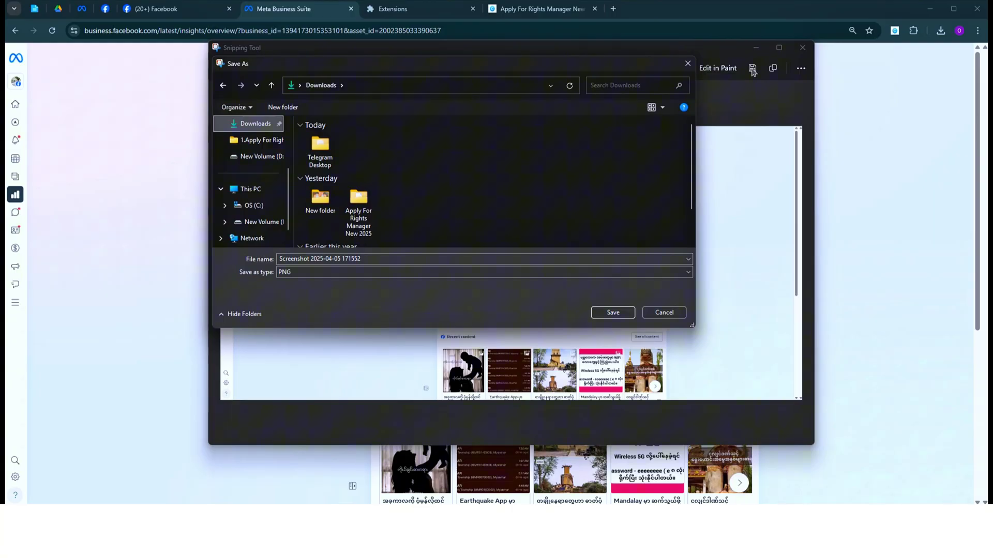
left_click(615, 313)
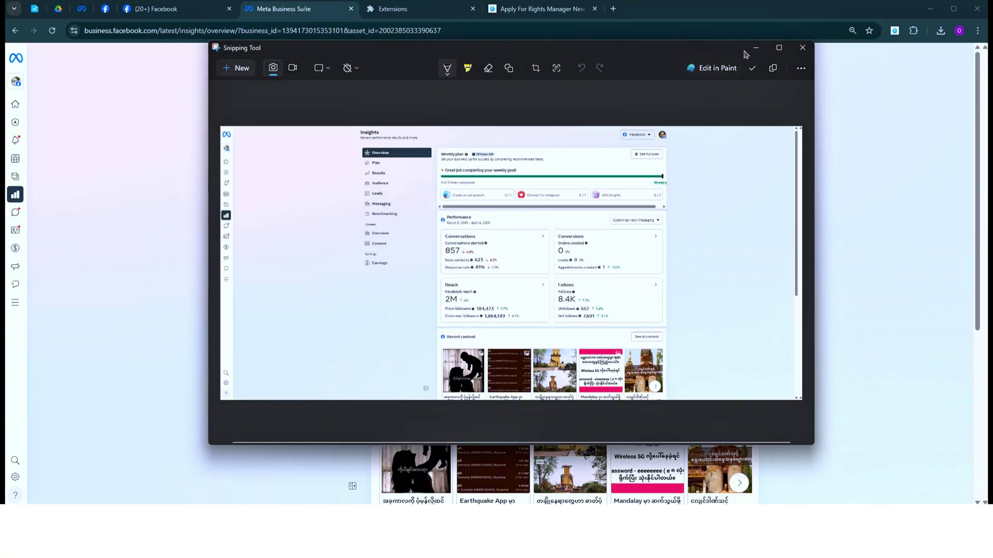
left_click(803, 48)
Submit the Rights Manager request form with Screenshot 2025-04-05 171552.png attached and the Facebook policy pledge accepted
left_click(529, 10)
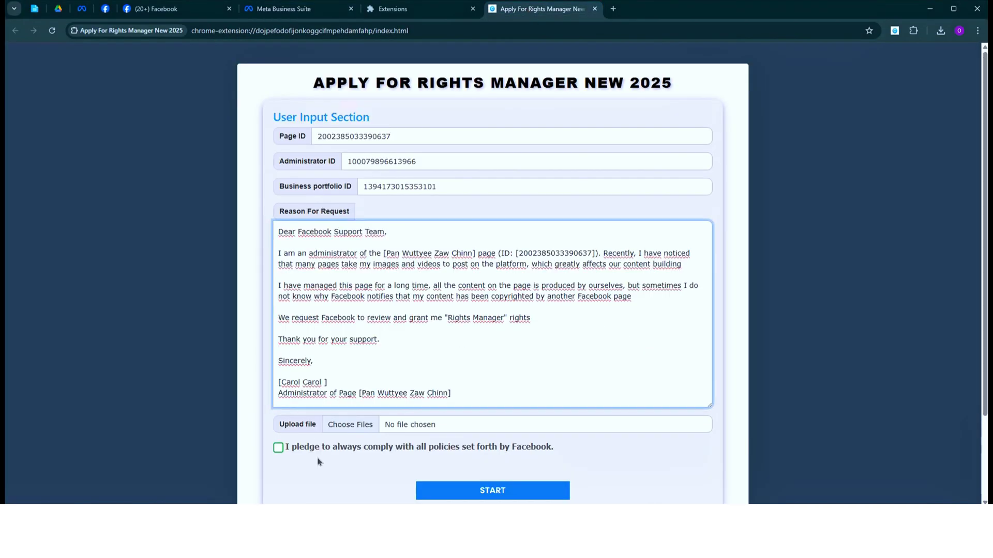
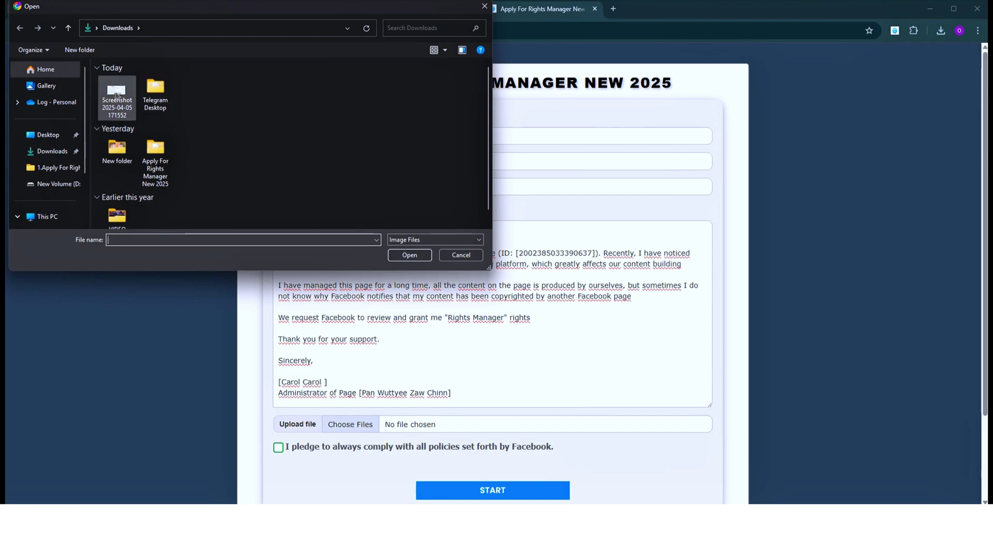
left_click(404, 261)
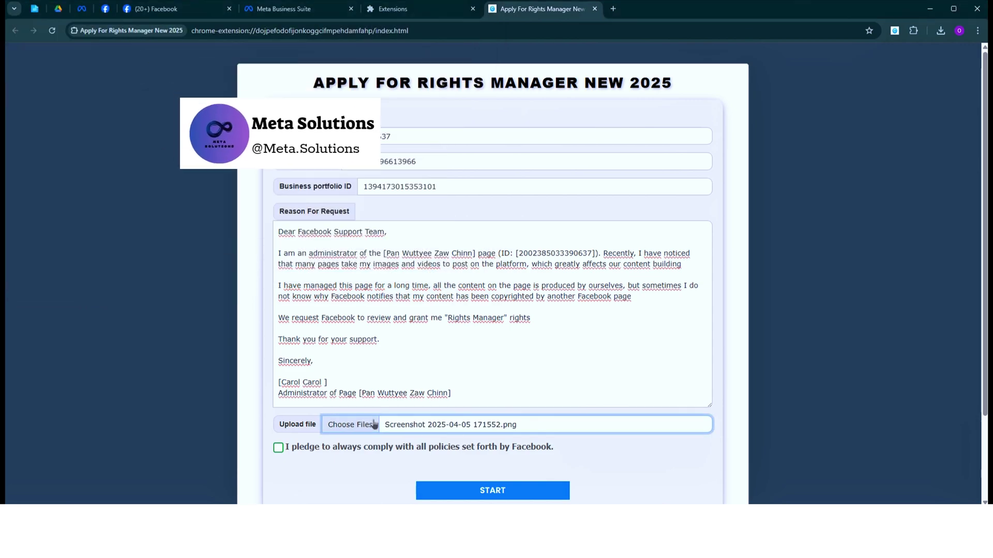
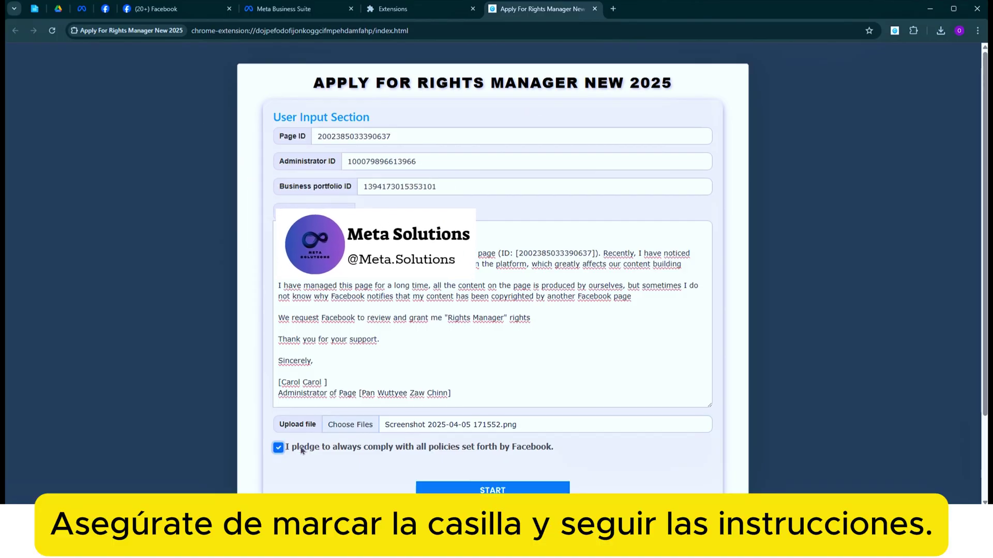
left_click_drag(301, 451, 353, 448)
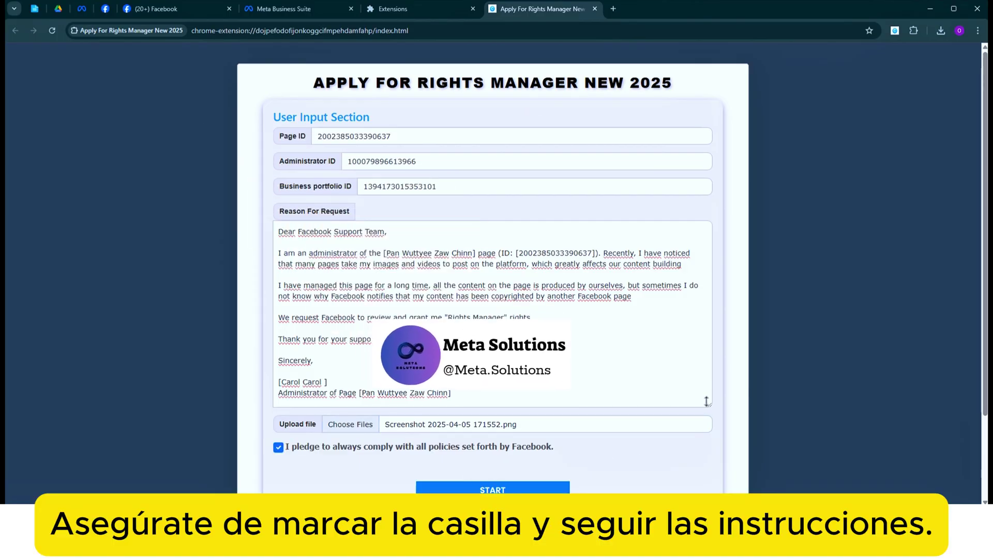
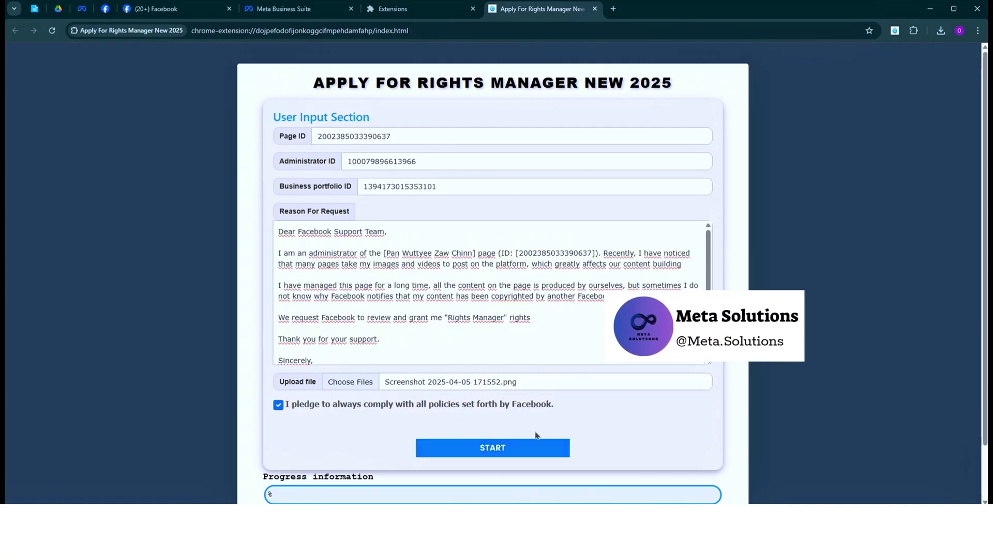
left_click(496, 446)
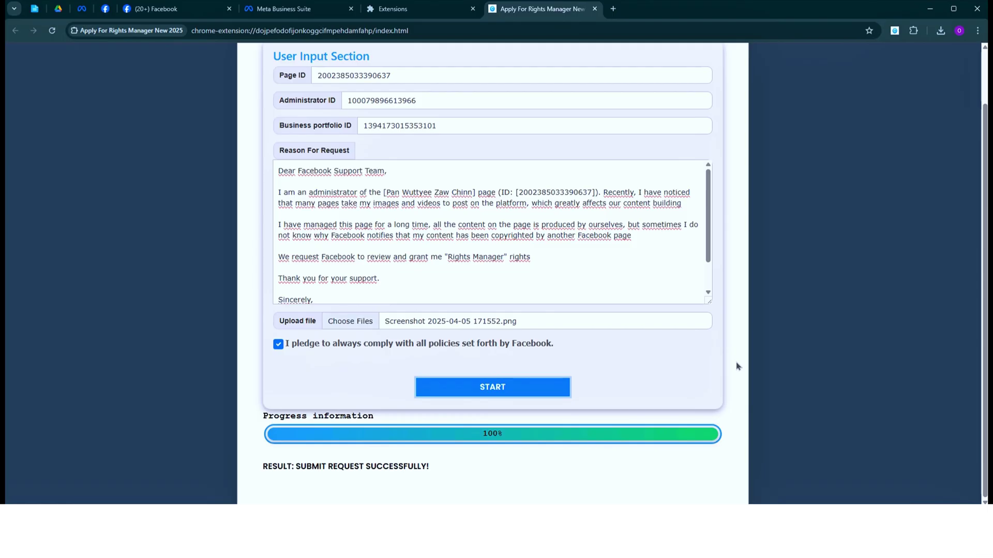
Open the Page's Monetization overview in a new tab of Meta Business Suite and reload it to check for Rights Manager
left_click(276, 10)
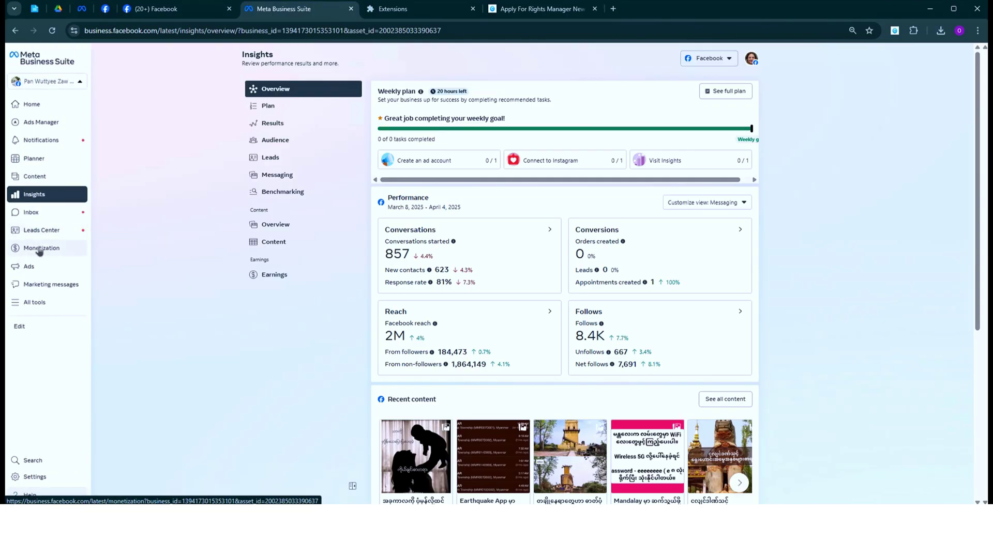
right_click(39, 252)
left_click(114, 266)
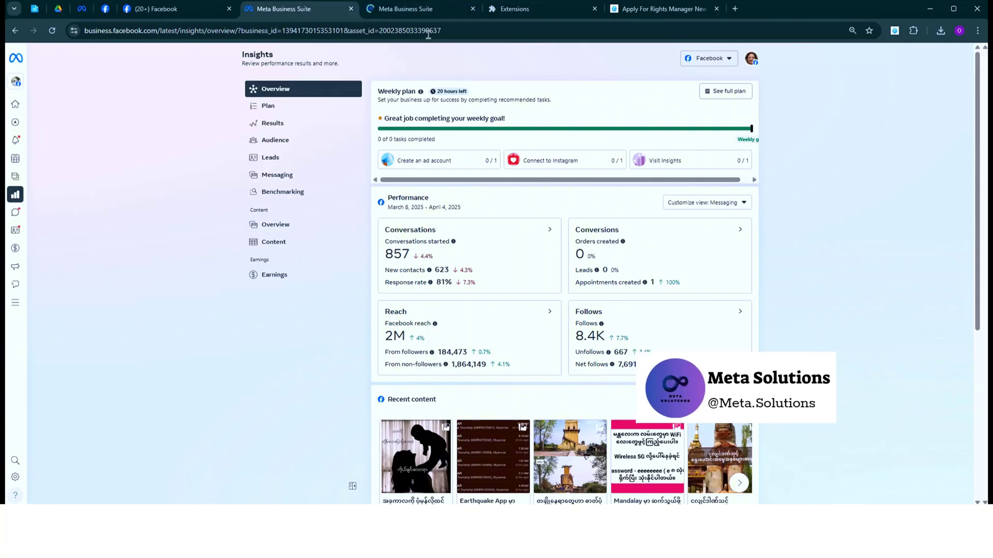
left_click(416, 9)
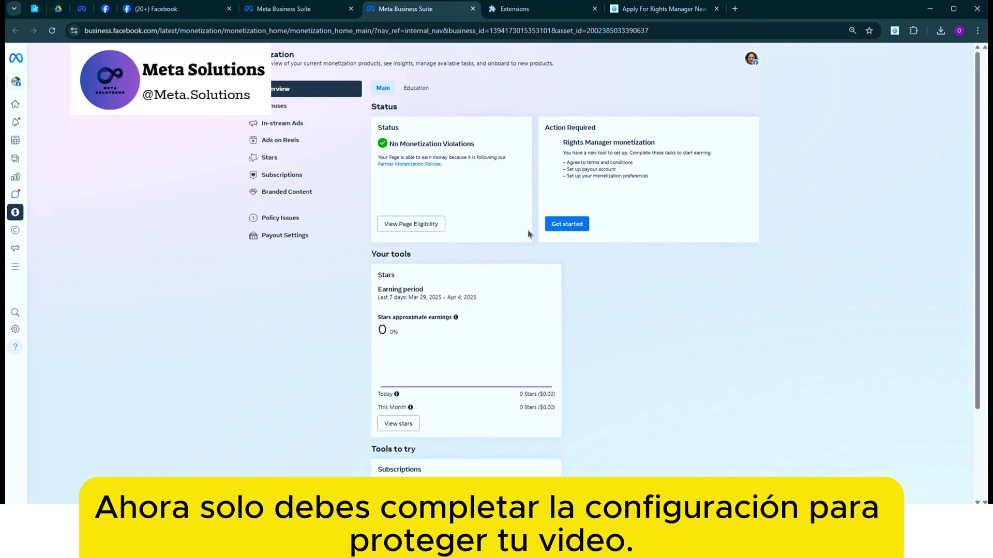
right_click(485, 84)
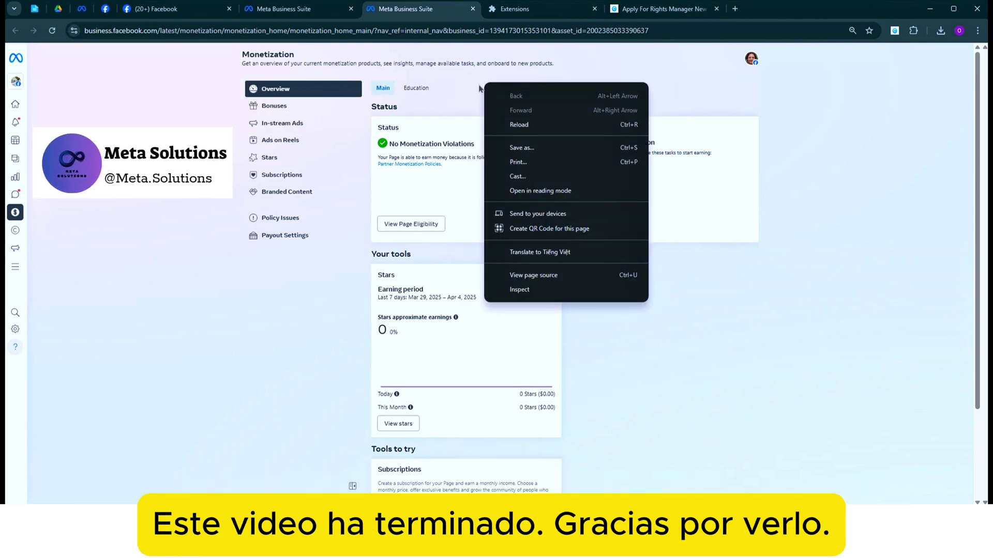
left_click(518, 125)
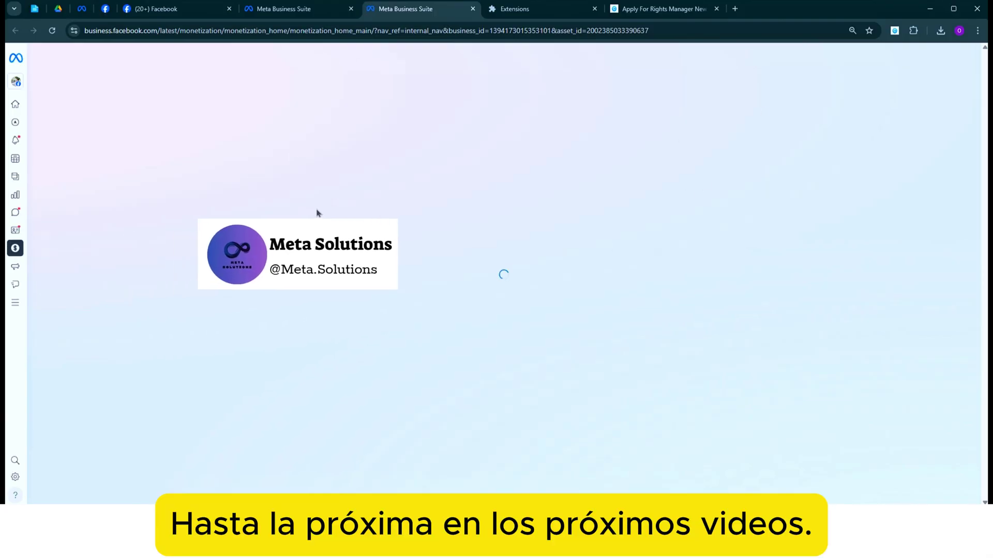
mouse_move(25, 235)
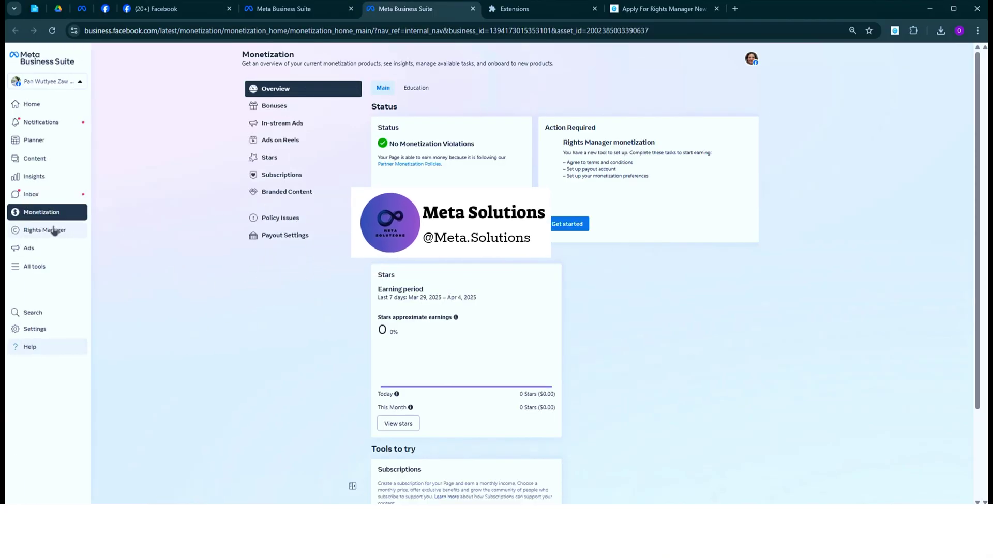